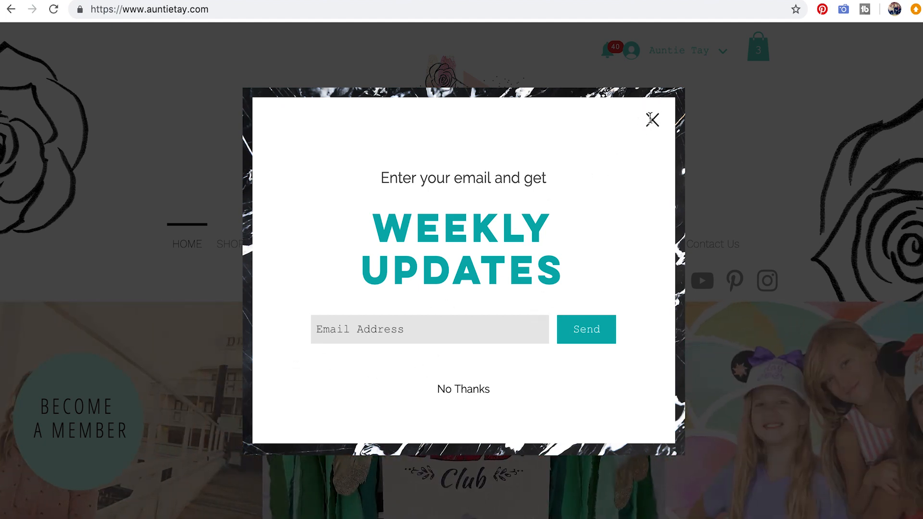
Dismiss the weekly updates sign-up pop-up and open the site's SVGS + PRINTABLES page.
click(653, 121)
scroll(322, 272, down, 3)
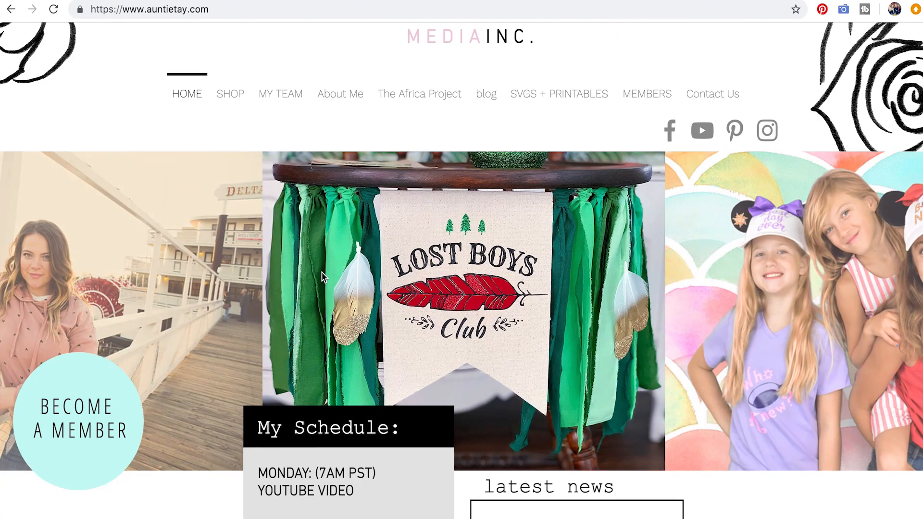
scroll(368, 260, up, 3)
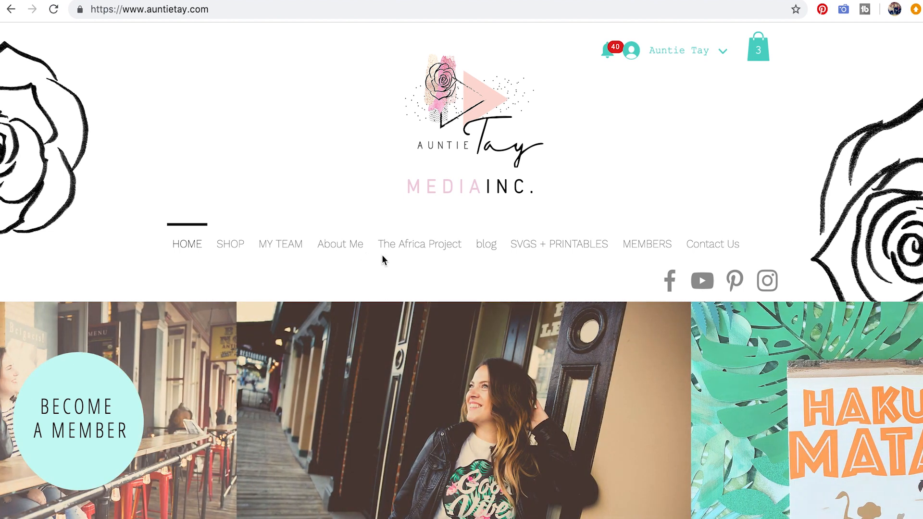
scroll(543, 247, down, 3)
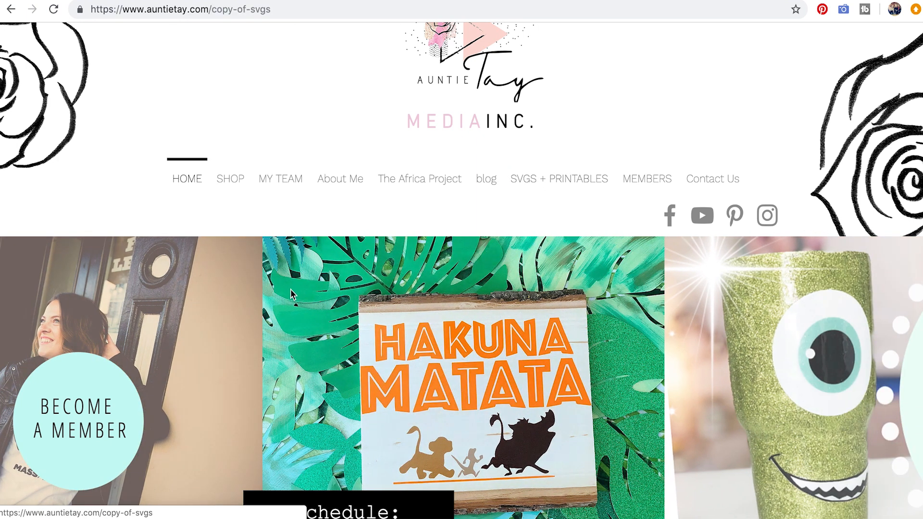
Find the Disney SVGs section and open its Classic Characters folder in Dropbox.
scroll(340, 337, down, 5)
scroll(340, 337, down, 14)
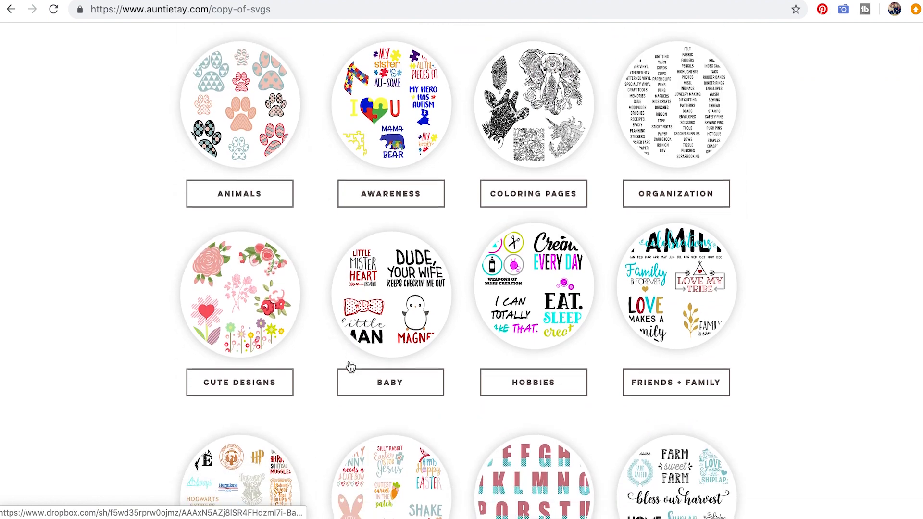
scroll(350, 367, down, 20)
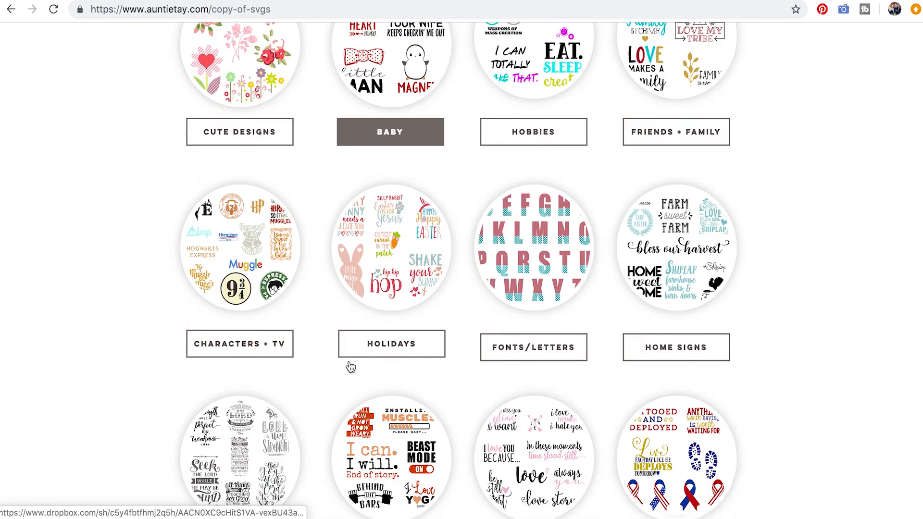
scroll(349, 362, down, 14)
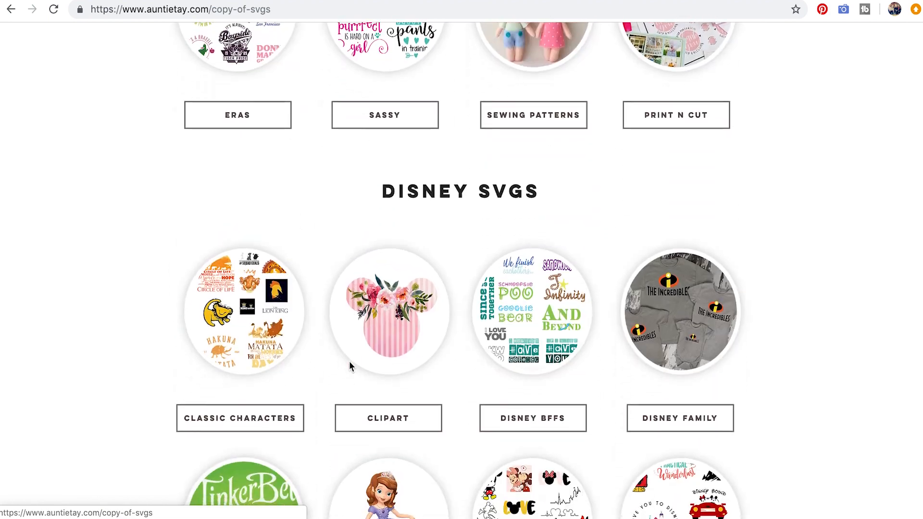
scroll(264, 200, up, 1)
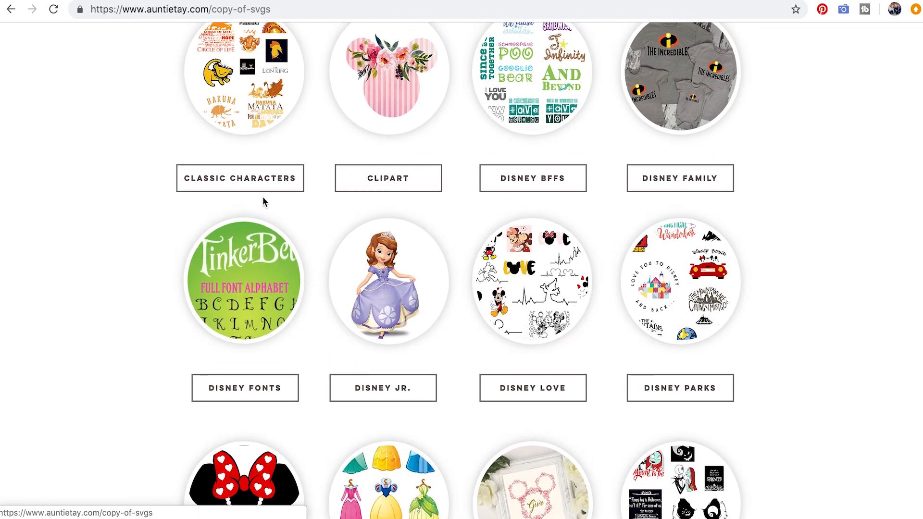
scroll(246, 173, up, 4)
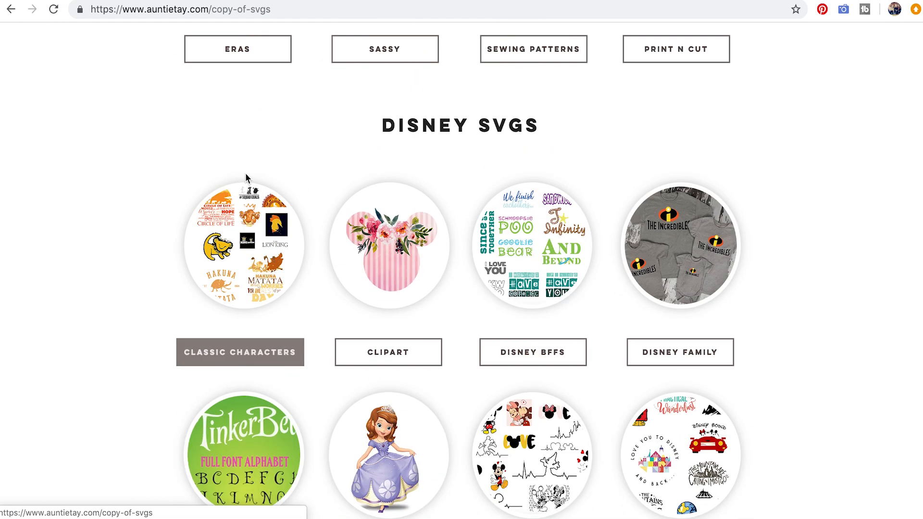
click(231, 351)
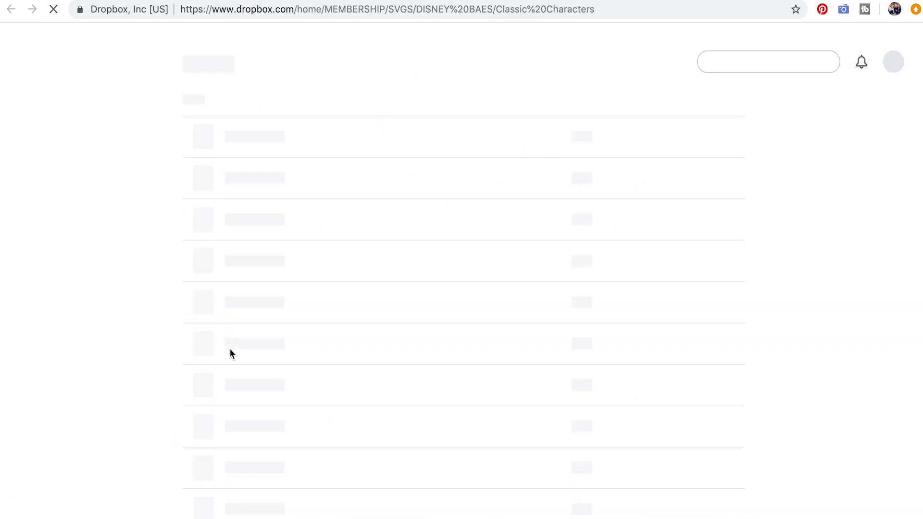
Look through the designs in the MICKEY folder, and return to the Classic Characters folder.
scroll(382, 342, down, 5)
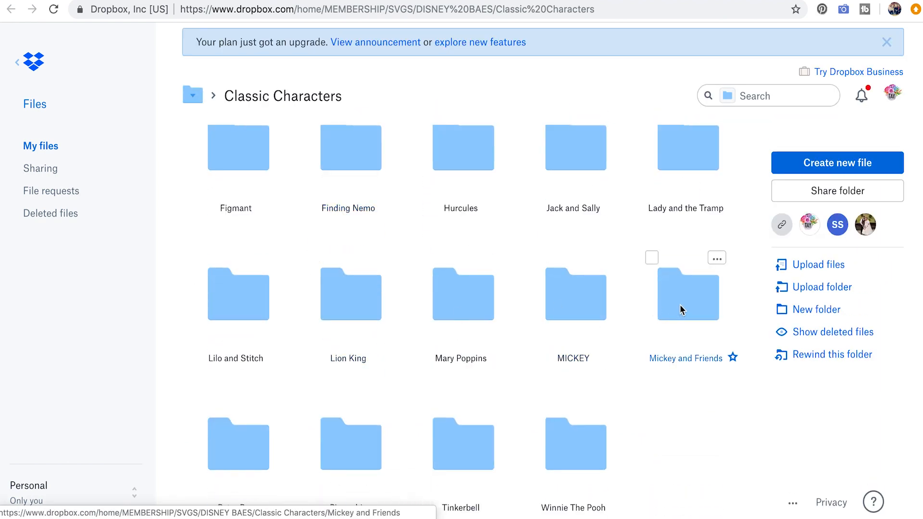
click(577, 315)
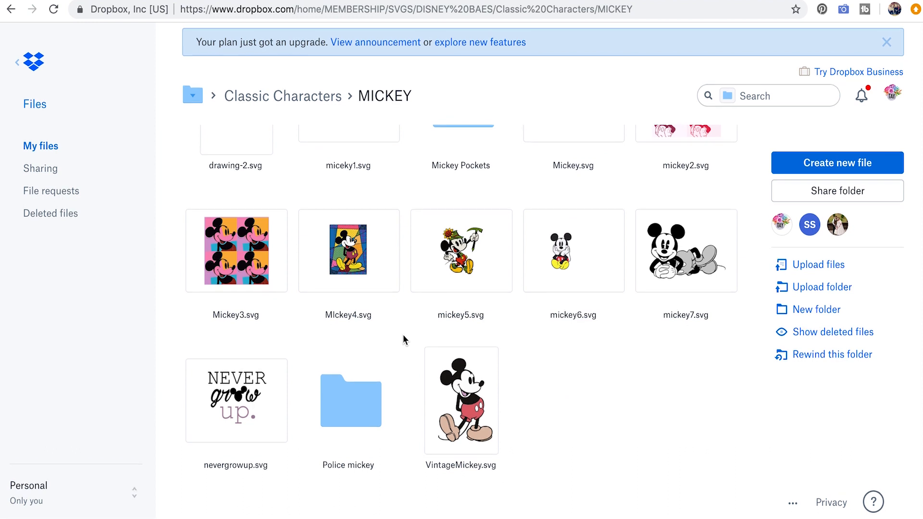
scroll(403, 334, up, 3)
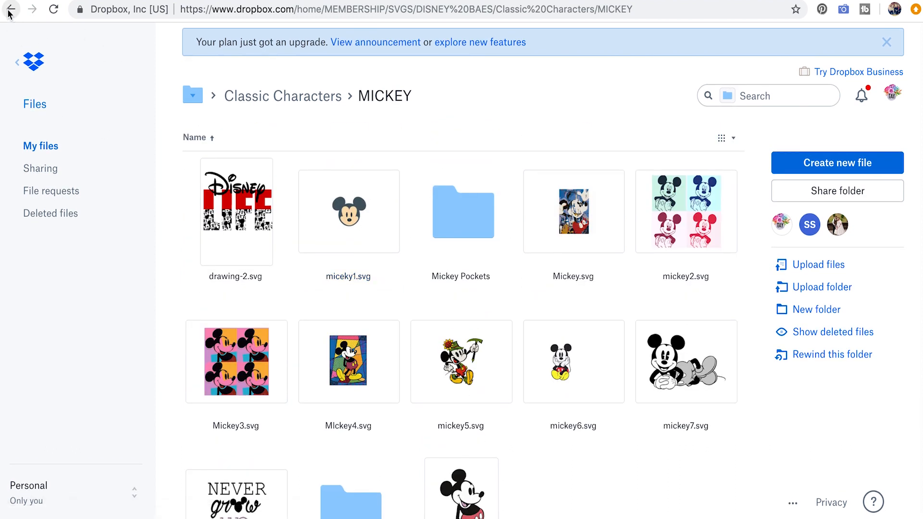
click(10, 10)
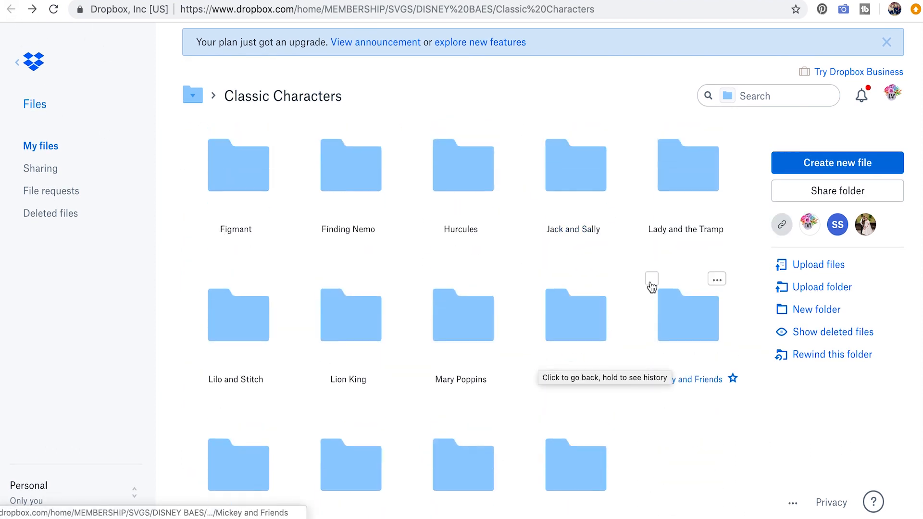
Open the Mickey and Friends folder and look over its first designs.
click(686, 308)
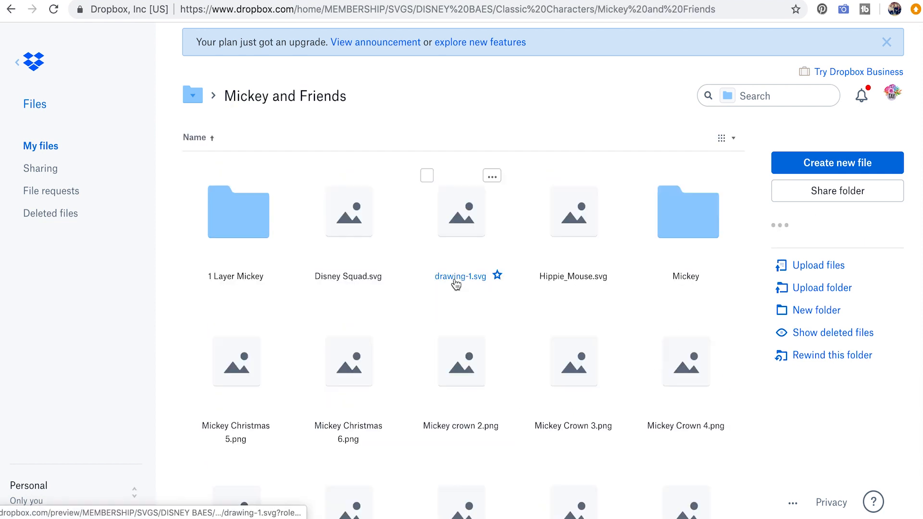
scroll(459, 308, down, 1)
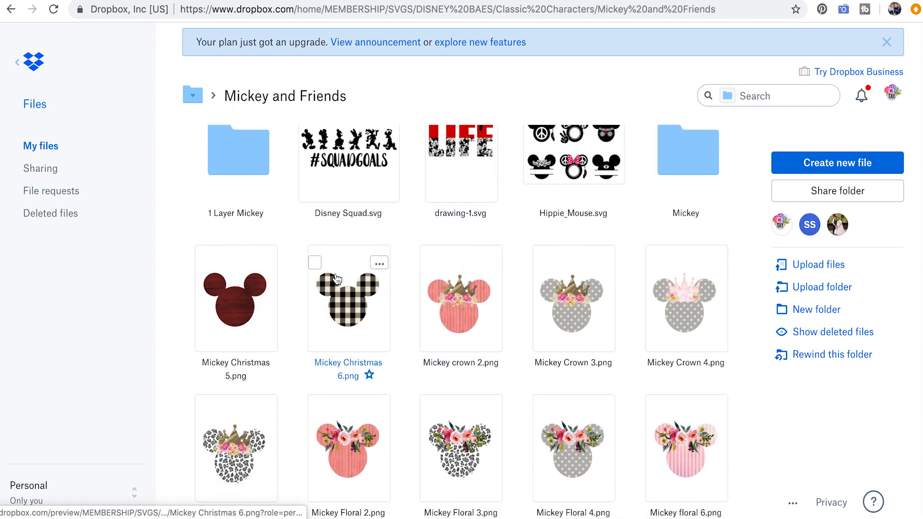
scroll(380, 283, down, 1)
scroll(480, 283, up, 2)
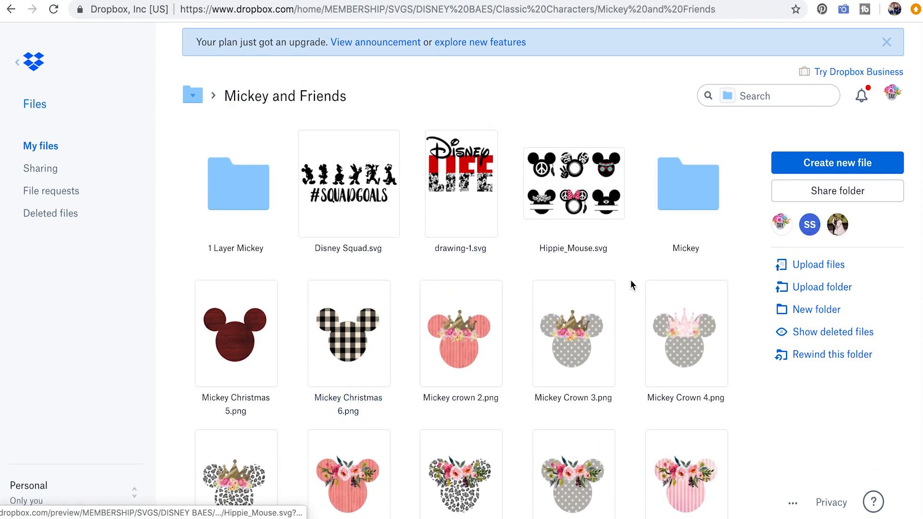
Examine the designs in the Mickey subfolder, and return to the Mickey and Friends folder.
click(693, 198)
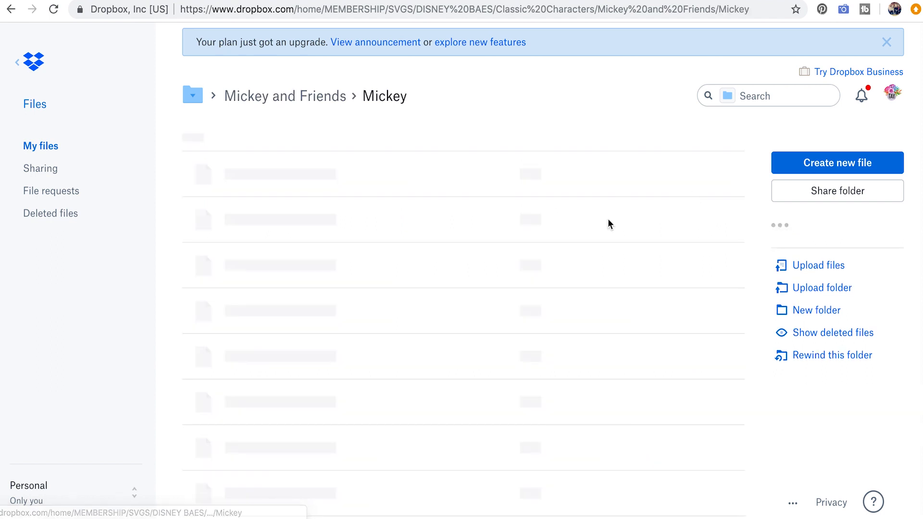
scroll(350, 346, down, 10)
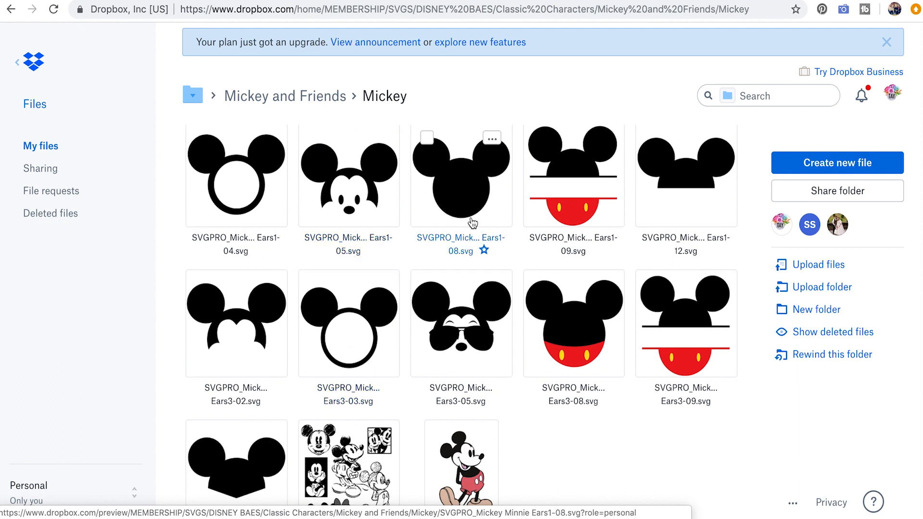
scroll(409, 247, down, 3)
scroll(409, 246, up, 10)
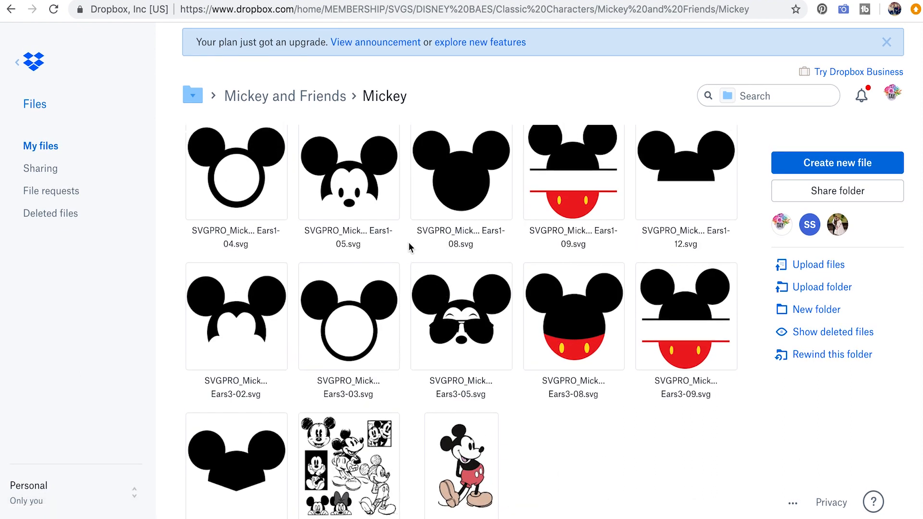
scroll(409, 246, up, 2)
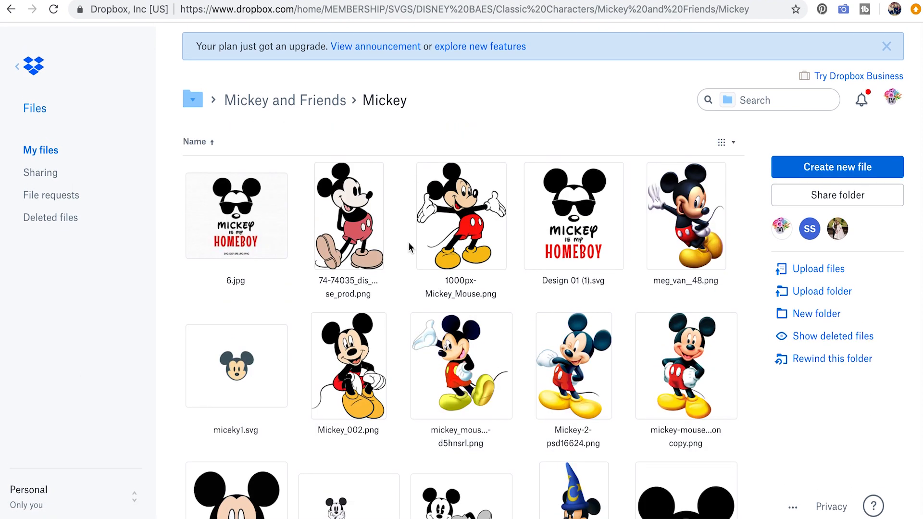
click(10, 13)
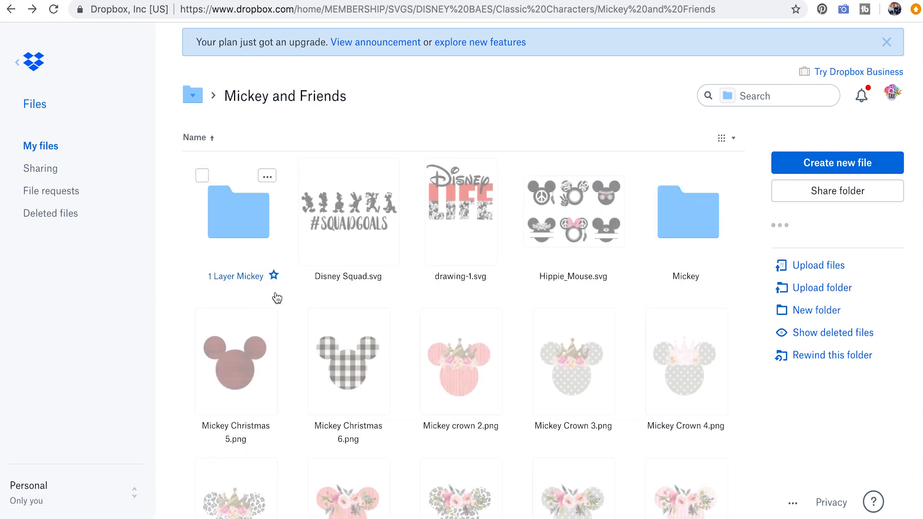
Open the Silhouettes folder at the end of the Mickey and Friends folder.
scroll(302, 316, down, 5)
scroll(302, 316, down, 10)
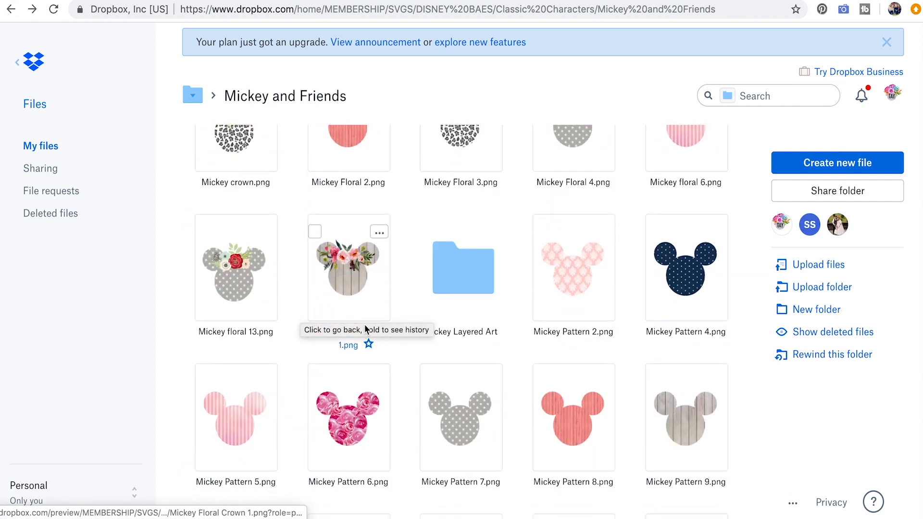
scroll(366, 330, down, 1)
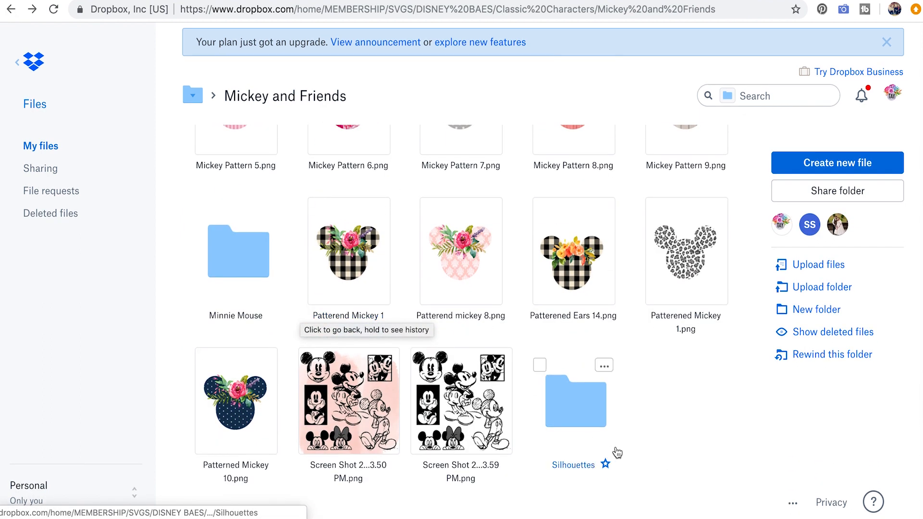
click(571, 412)
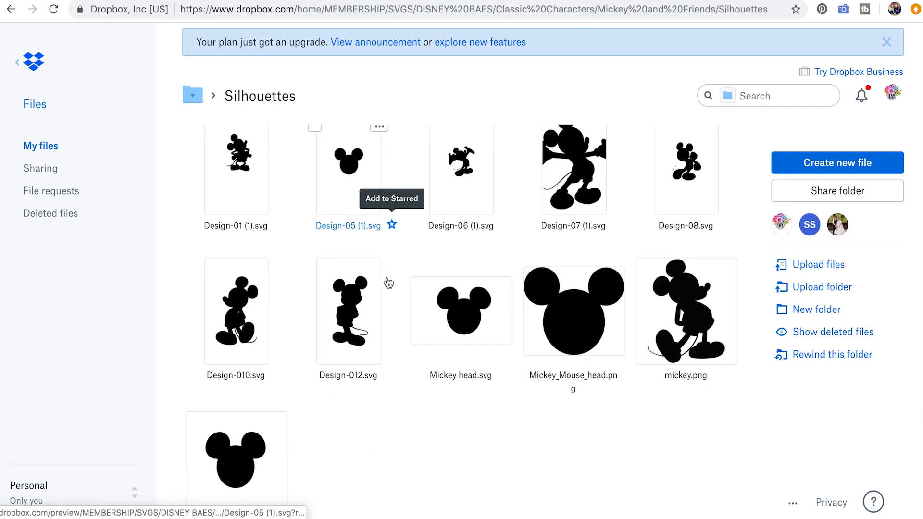
Download the Mickey silhouette file Design-010.svg from the Silhouettes folder.
scroll(385, 283, down, 1)
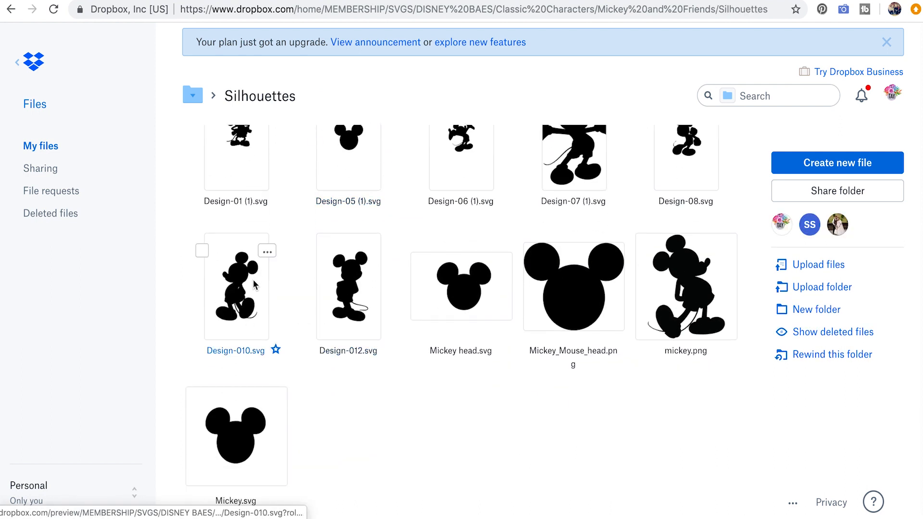
click(268, 252)
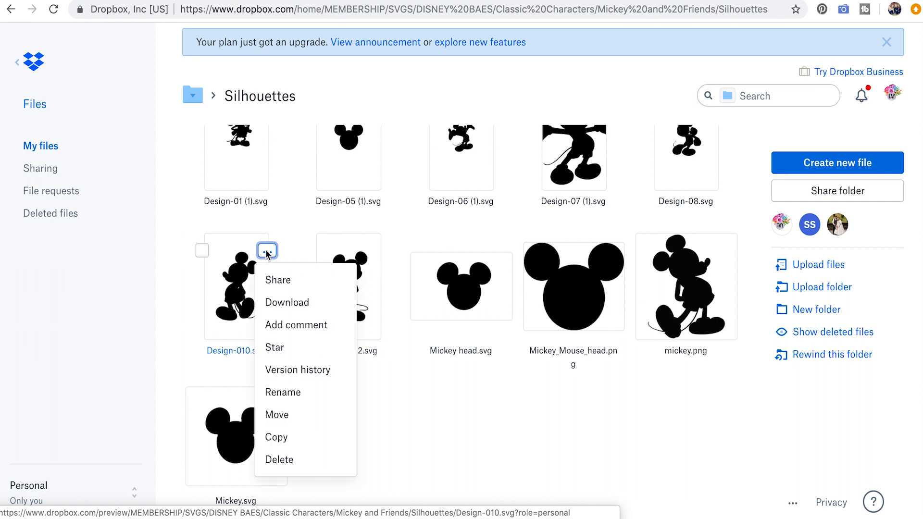
click(278, 309)
scroll(350, 276, up, 2)
scroll(350, 276, up, 1)
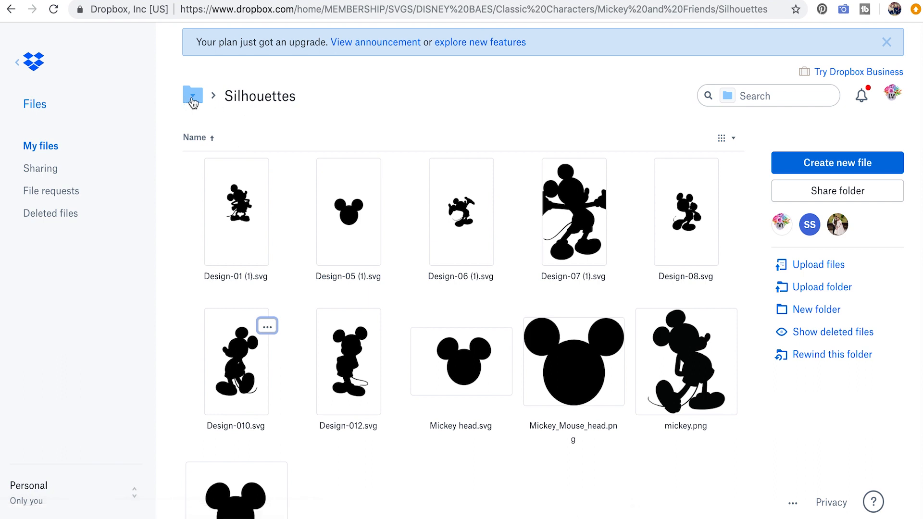
Go back to the SVGS + PRINTABLES page and open the Coloring Pages folder from its SVGs section.
click(193, 102)
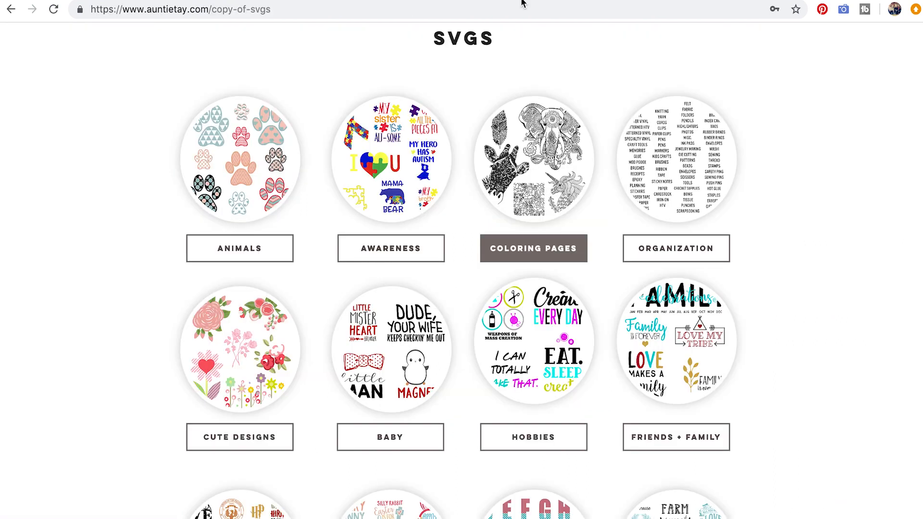
scroll(412, 247, up, 5)
scroll(413, 255, down, 3)
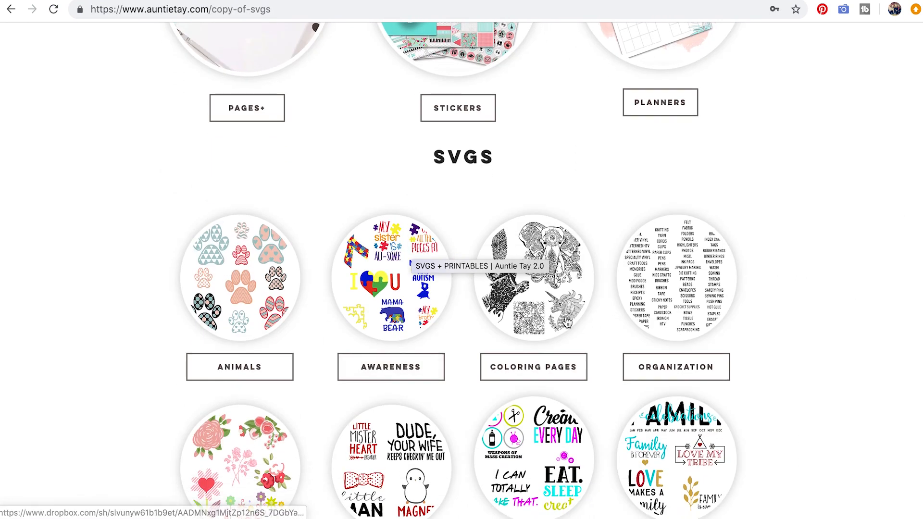
click(524, 373)
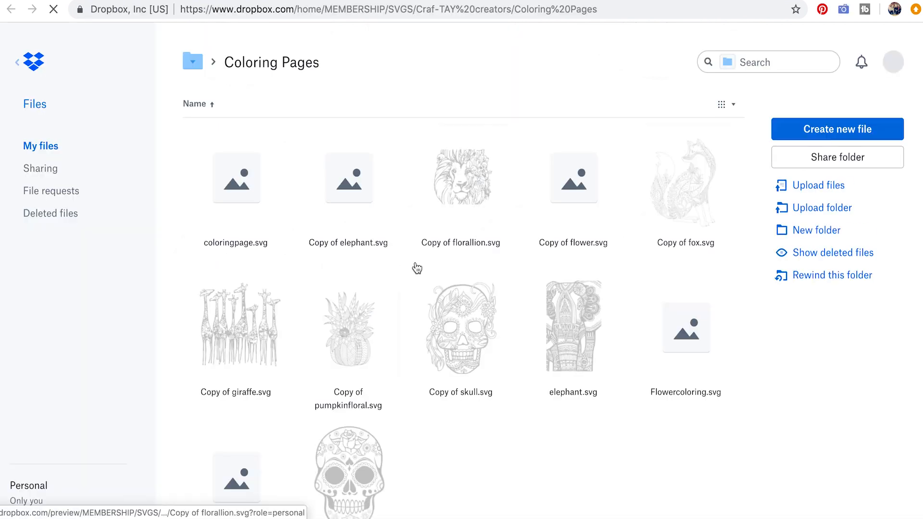
Download Flowercoloring.svg from the Coloring Pages folder.
scroll(316, 313, down, 3)
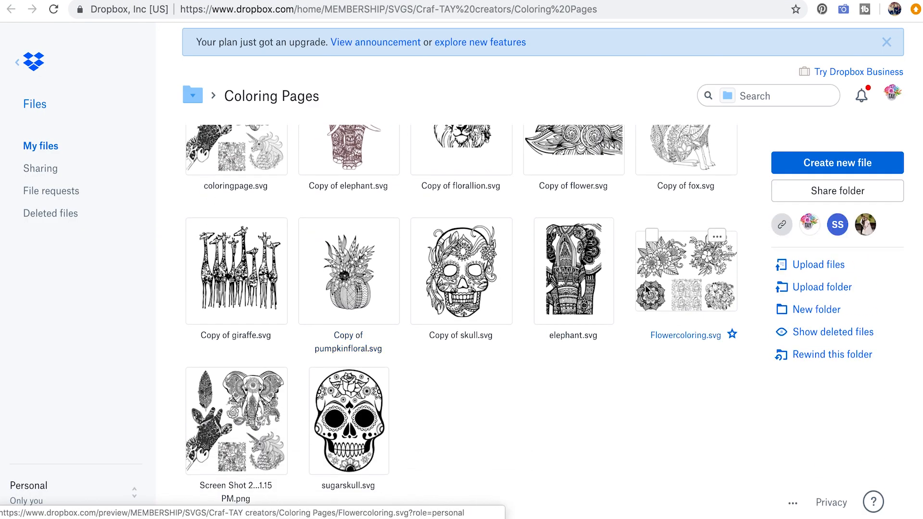
click(717, 236)
click(674, 286)
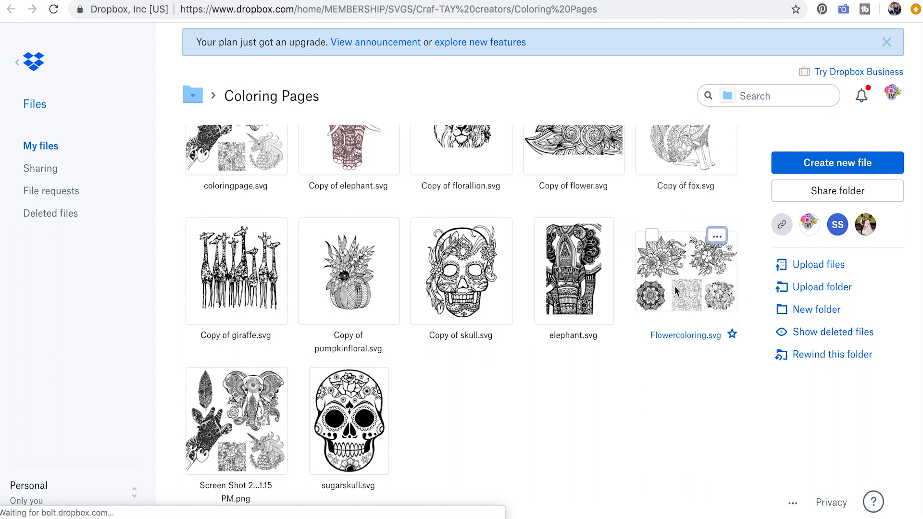
scroll(607, 187, up, 2)
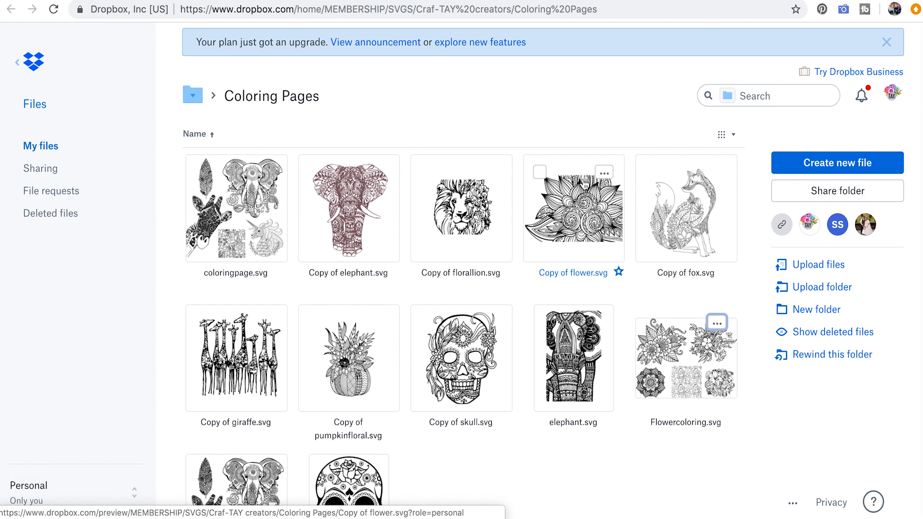
Switch to Cricut Design Space and browse to the Downloads folder for an image upload.
click(693, 1)
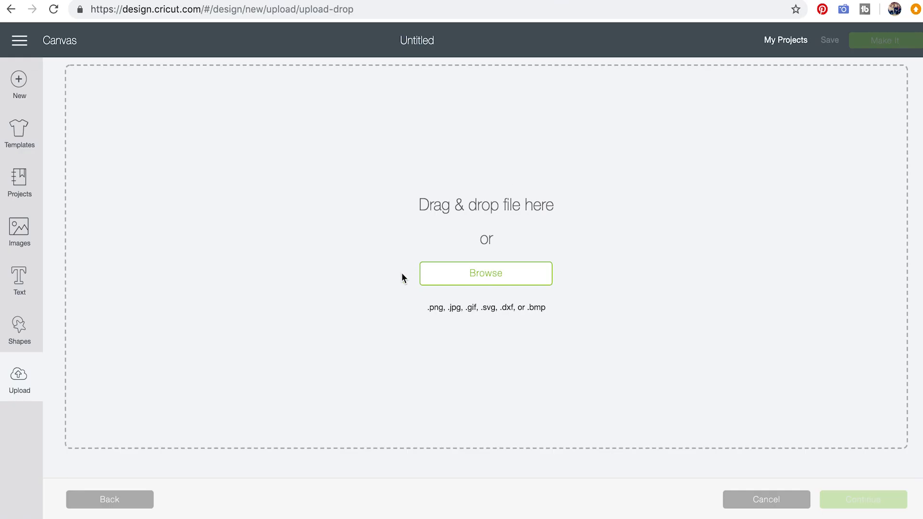
click(481, 285)
scroll(218, 238, down, 2)
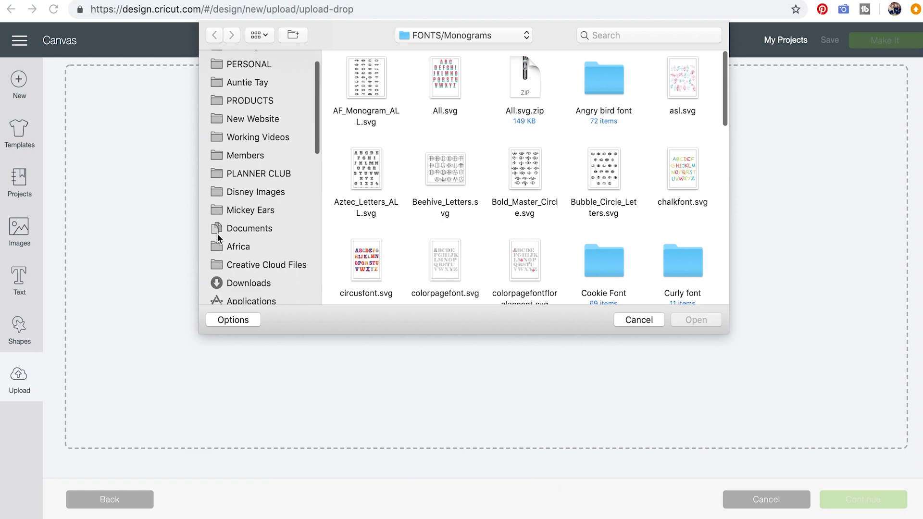
scroll(218, 238, down, 5)
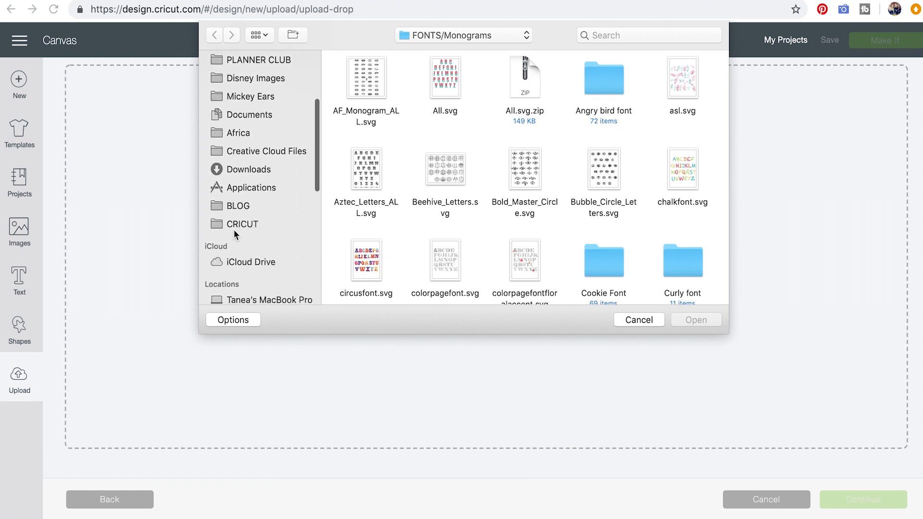
click(236, 172)
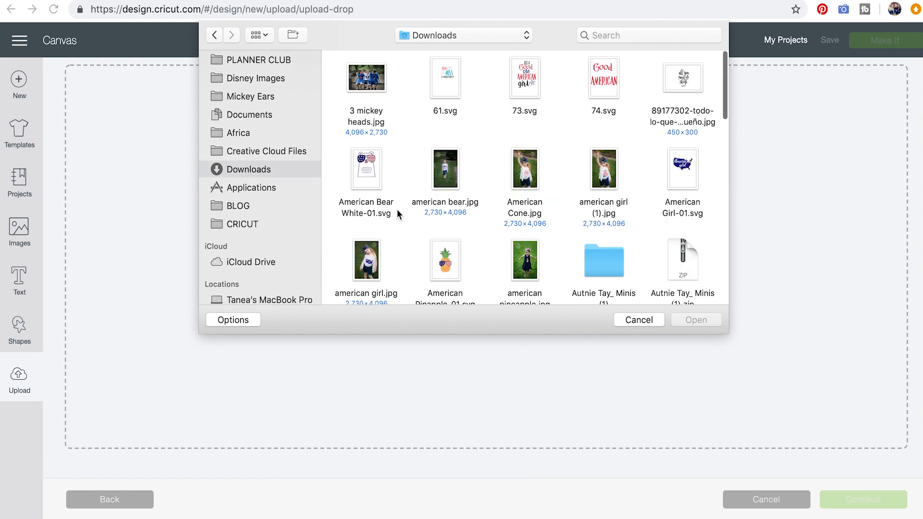
Choose coloringpage.svg from the Downloads folder and save it as an uploaded image named coloringpage.
scroll(396, 209, down, 10)
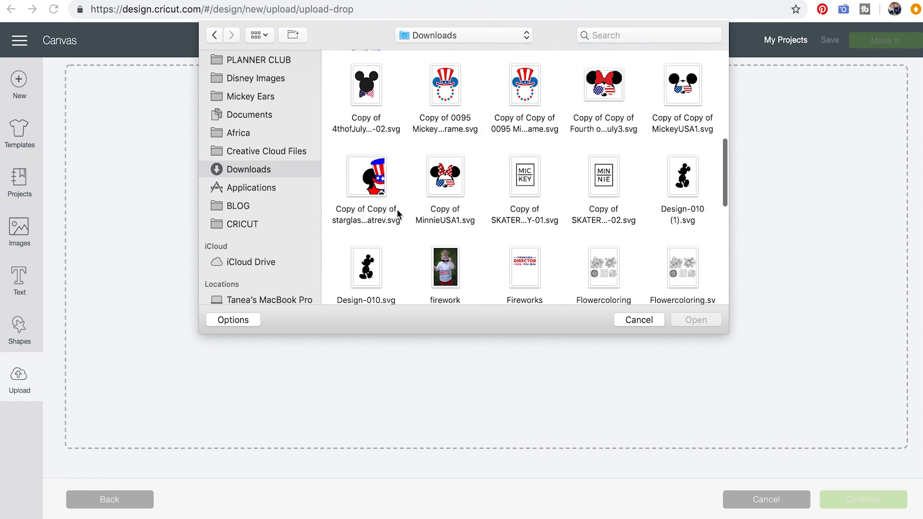
scroll(397, 210, up, 3)
click(525, 83)
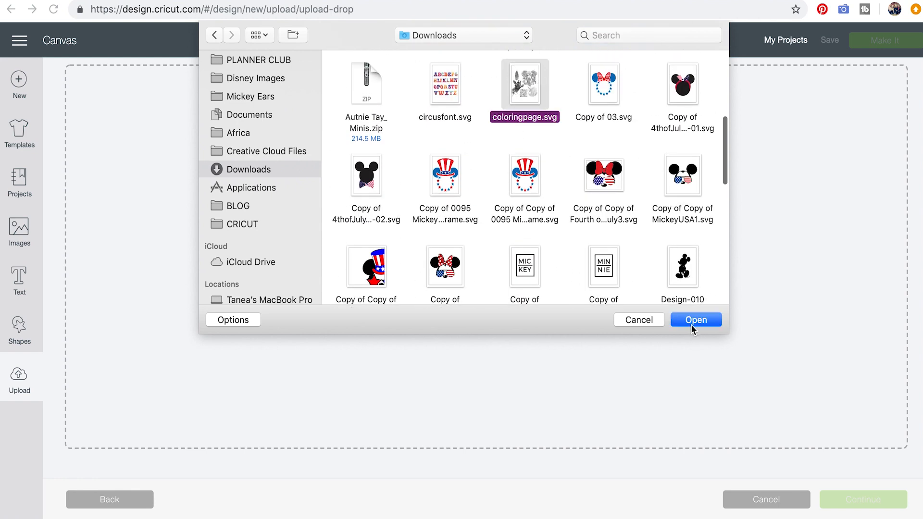
click(693, 322)
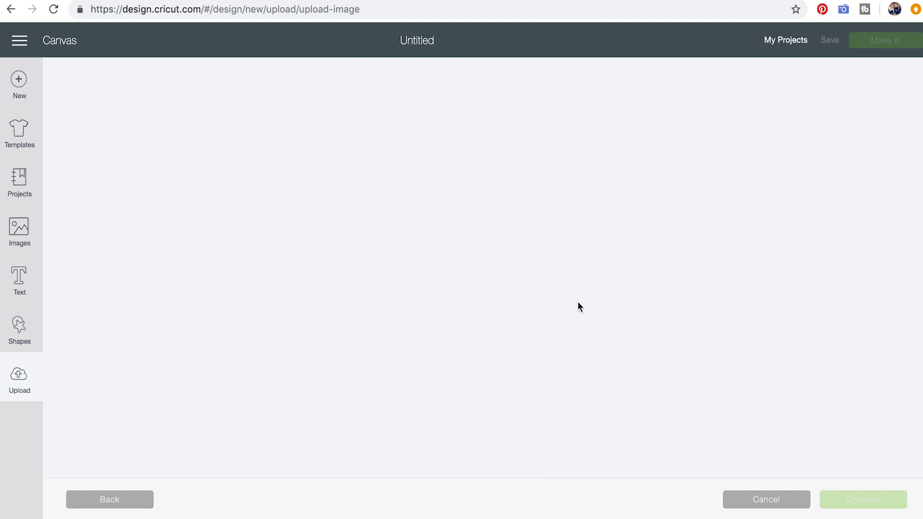
click(835, 500)
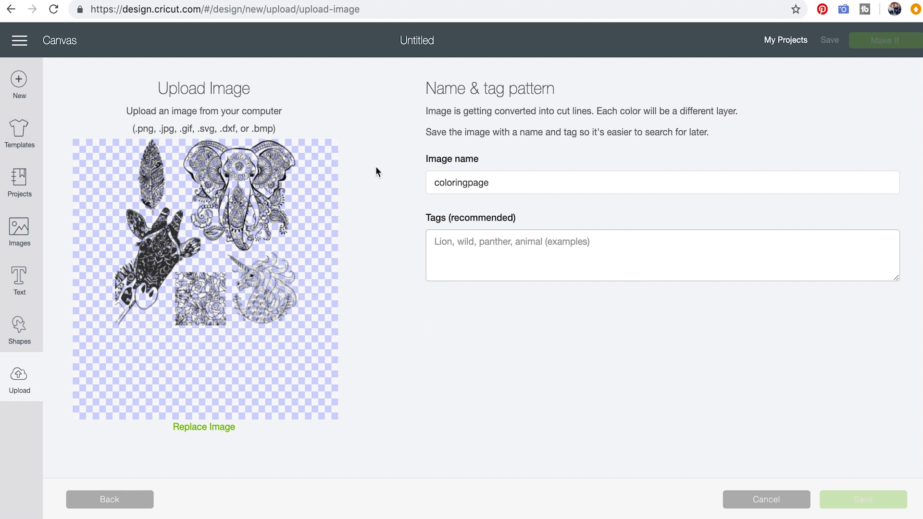
click(21, 328)
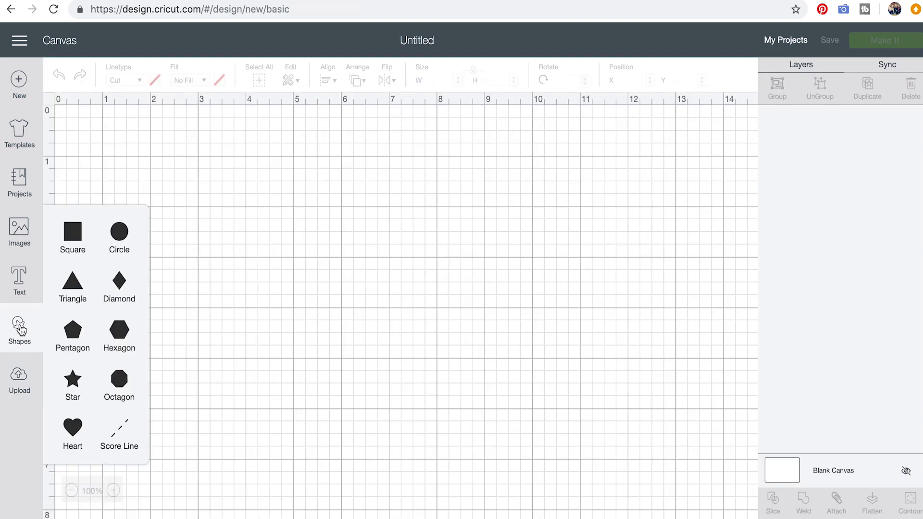
Upload the Mickey silhouette file Design-010 (1).svg from the Downloads folder and save it as an image.
click(18, 380)
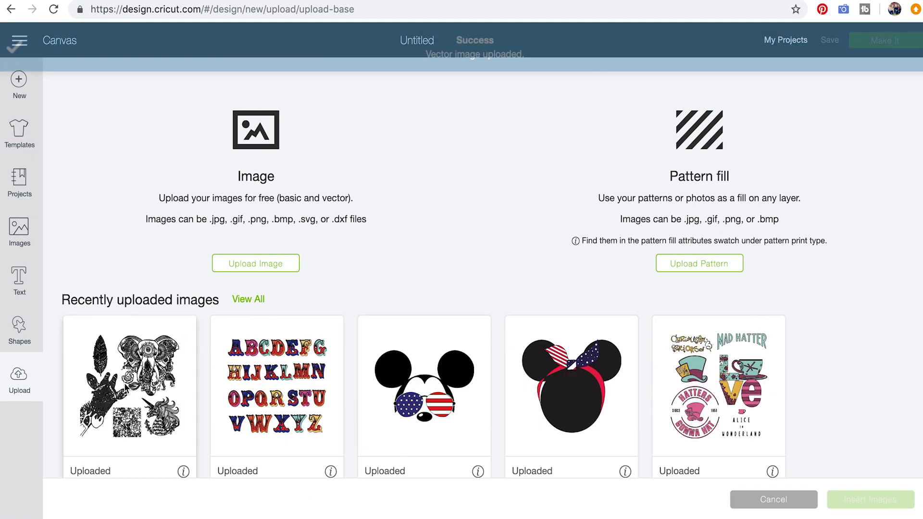
click(264, 262)
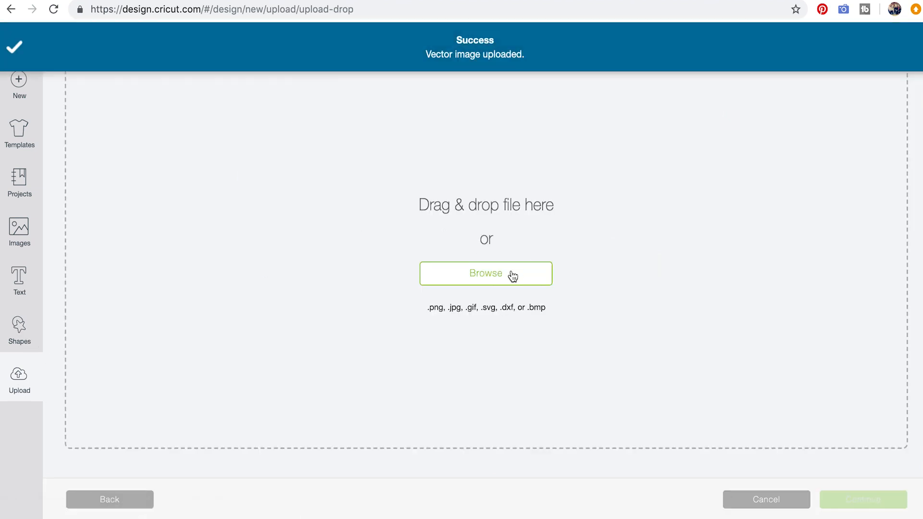
click(512, 276)
scroll(377, 210, down, 5)
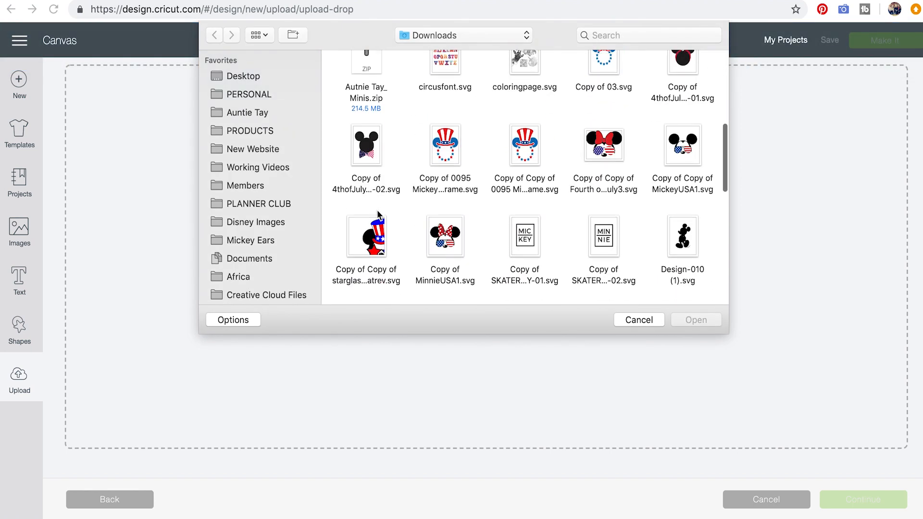
scroll(377, 210, down, 5)
click(685, 78)
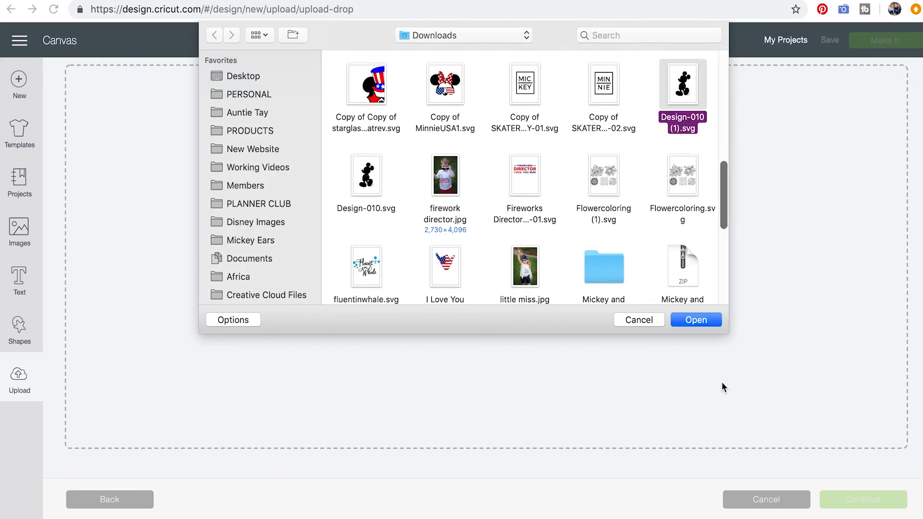
click(696, 321)
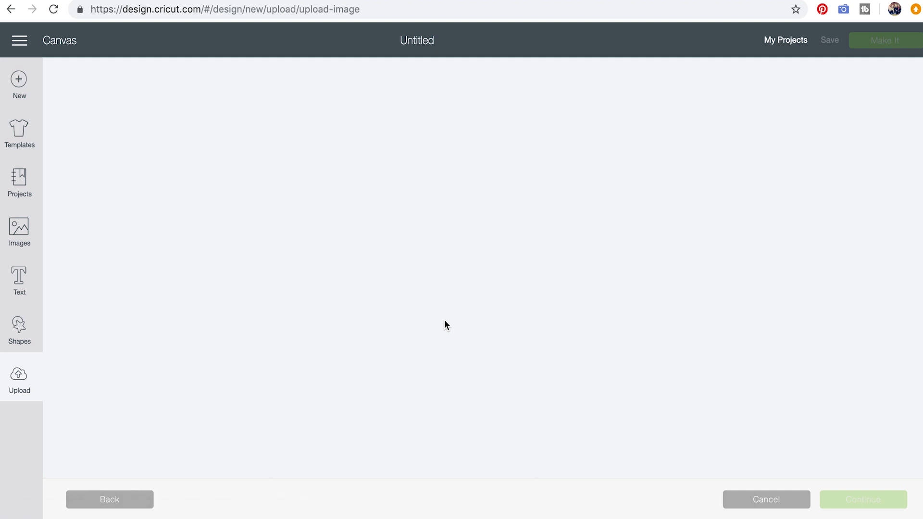
click(838, 508)
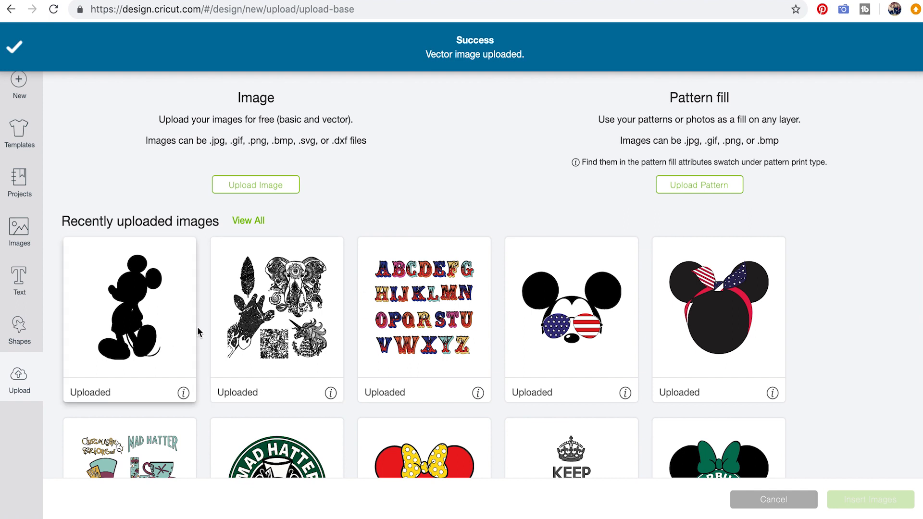
Insert the uploaded Mickey silhouette and the animal coloring page image together onto the canvas.
scroll(201, 329, down, 1)
click(144, 254)
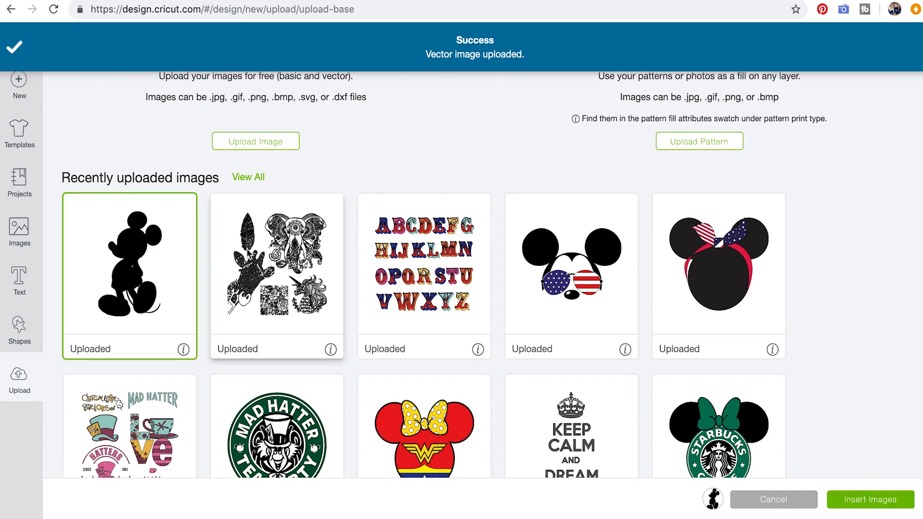
click(287, 250)
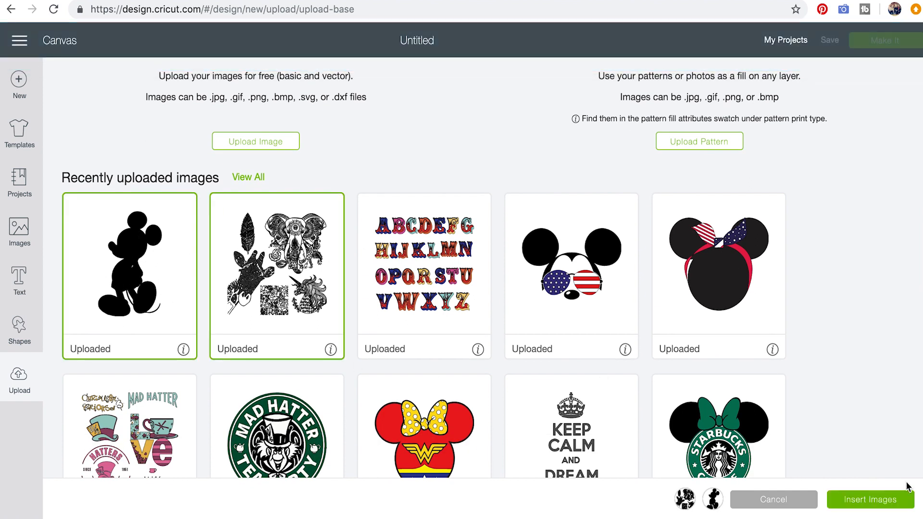
click(893, 502)
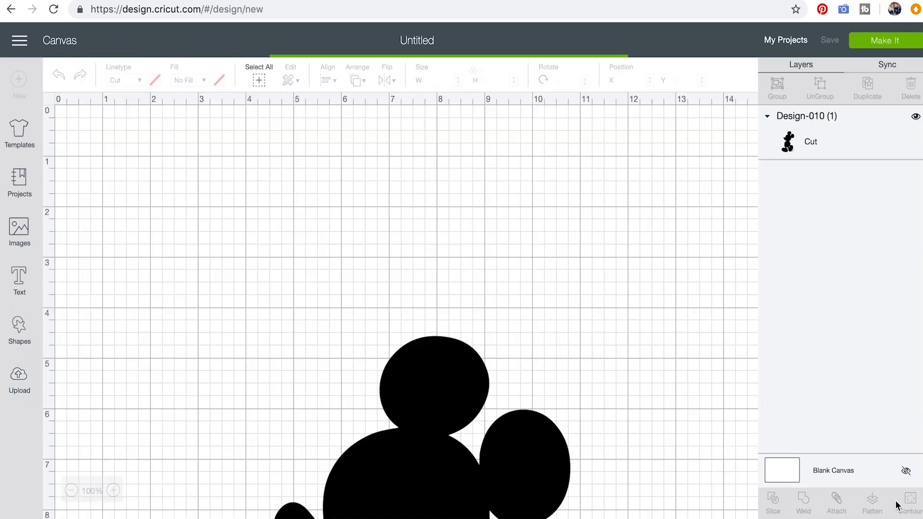
Move the coloringpage group clear of the Mickey silhouette on its right, to about X 11.575, Y 2.454.
scroll(538, 512, down, 6)
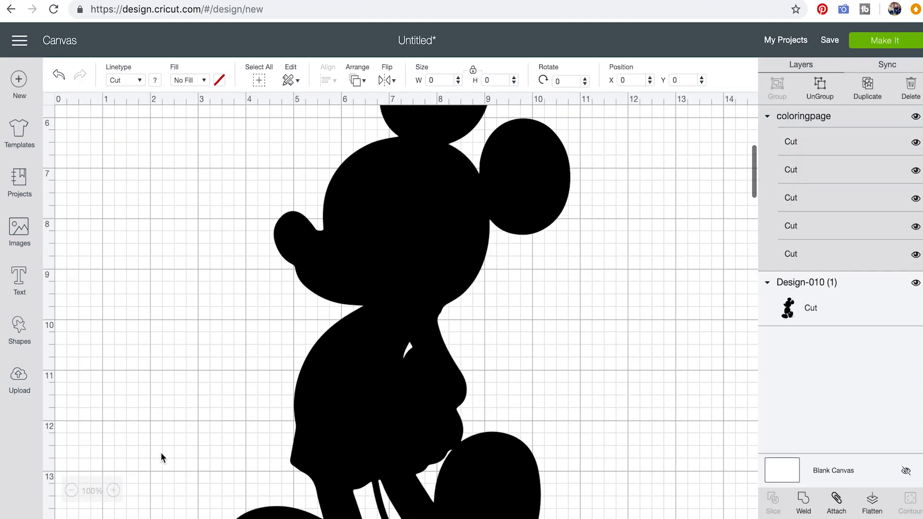
click(71, 490)
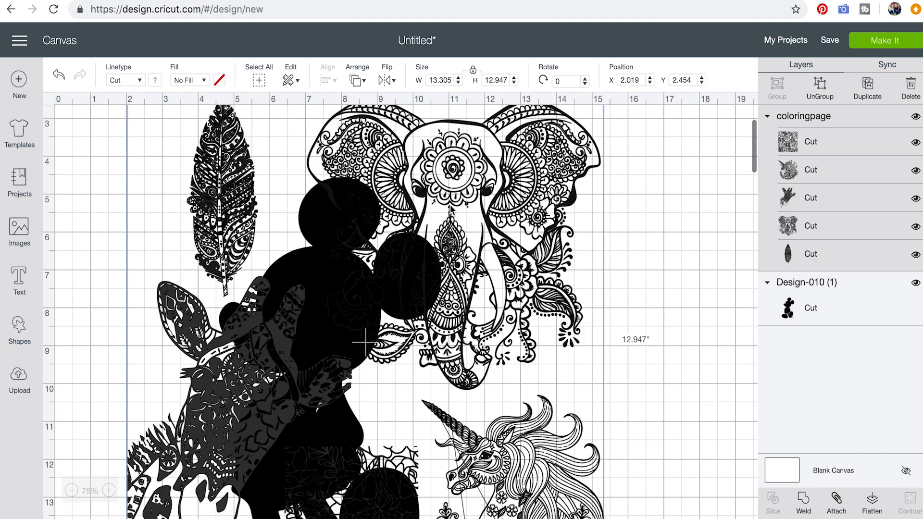
drag(452, 207, 637, 200)
scroll(638, 204, down, 3)
scroll(649, 333, up, 3)
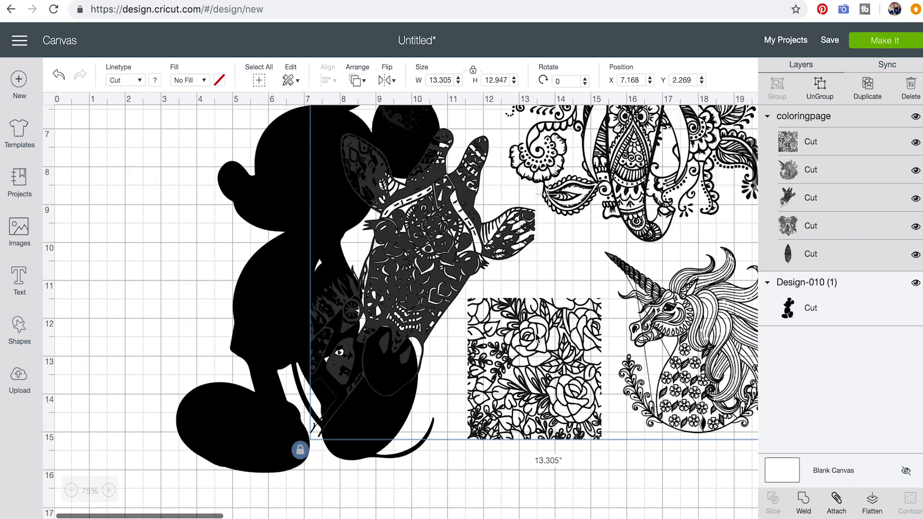
scroll(648, 333, right, 2)
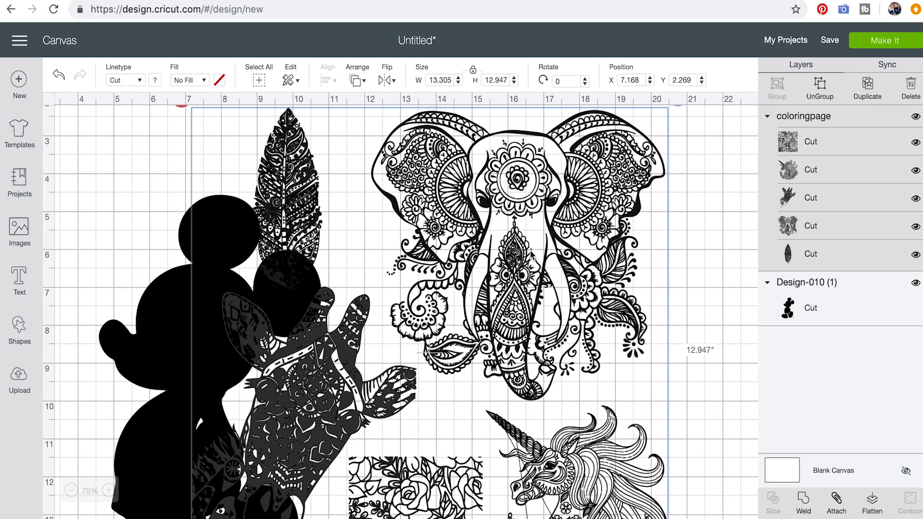
drag(477, 221, 635, 228)
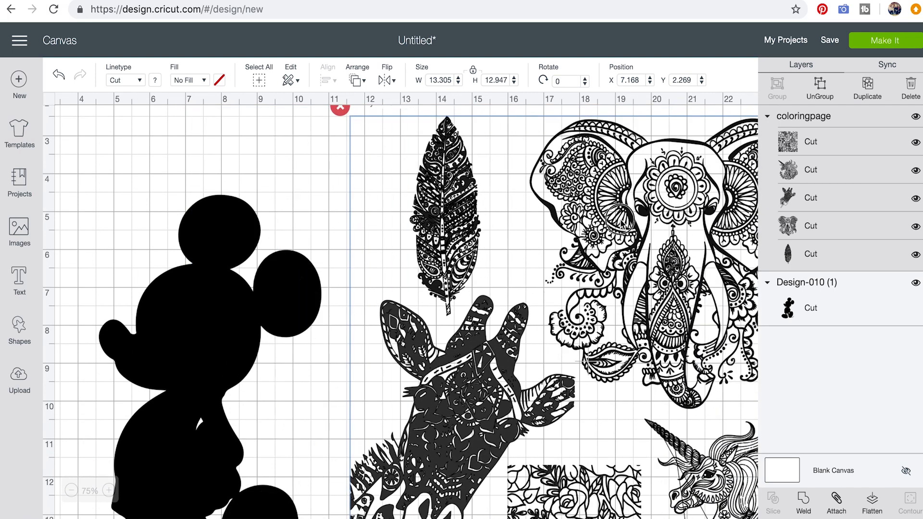
Upload Flowercoloring (1).svg from the Downloads folder as a new image.
click(15, 379)
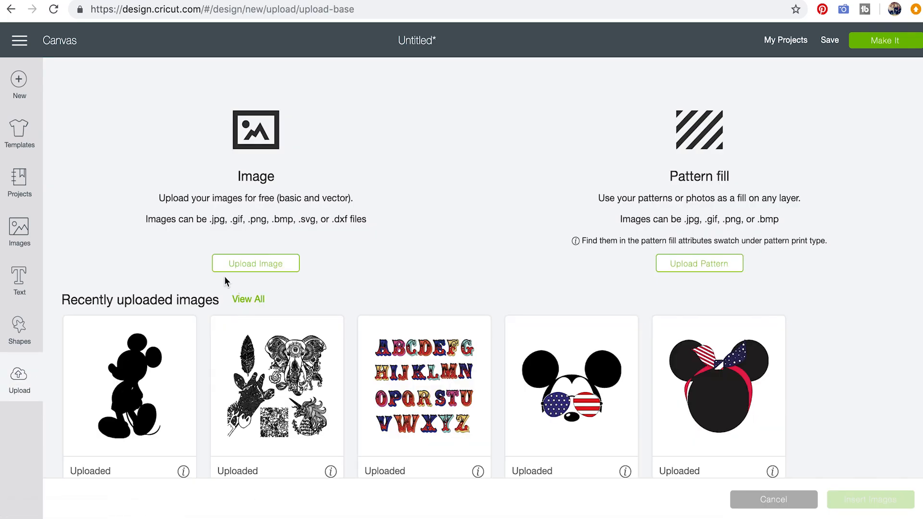
click(236, 271)
click(458, 281)
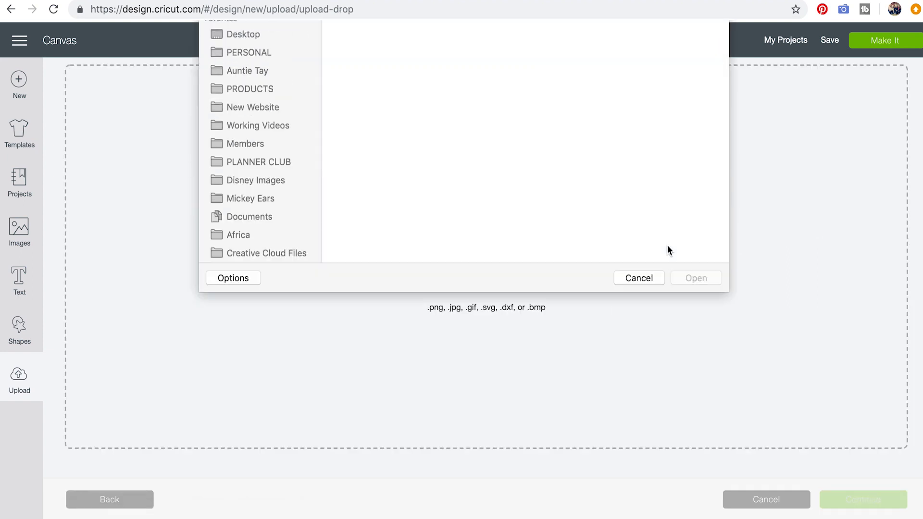
scroll(521, 194, down, 5)
scroll(520, 189, down, 10)
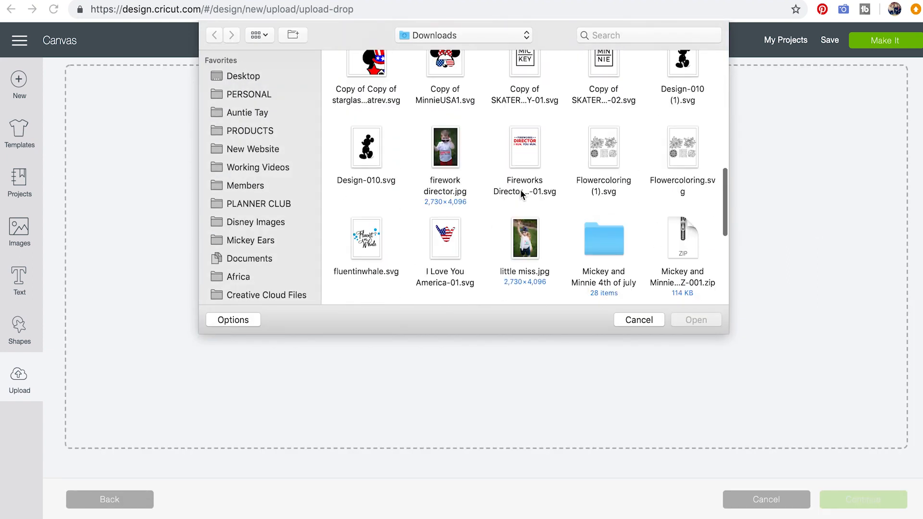
scroll(519, 209, up, 5)
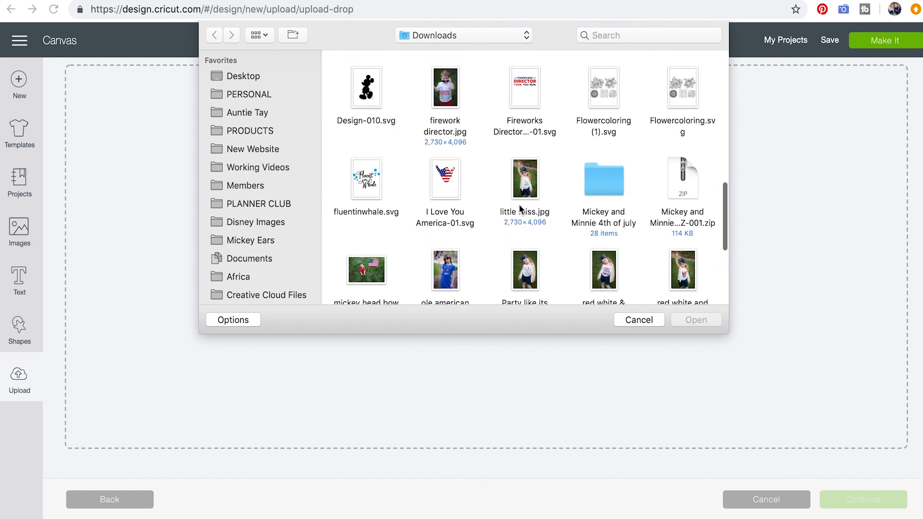
scroll(520, 207, up, 3)
click(610, 153)
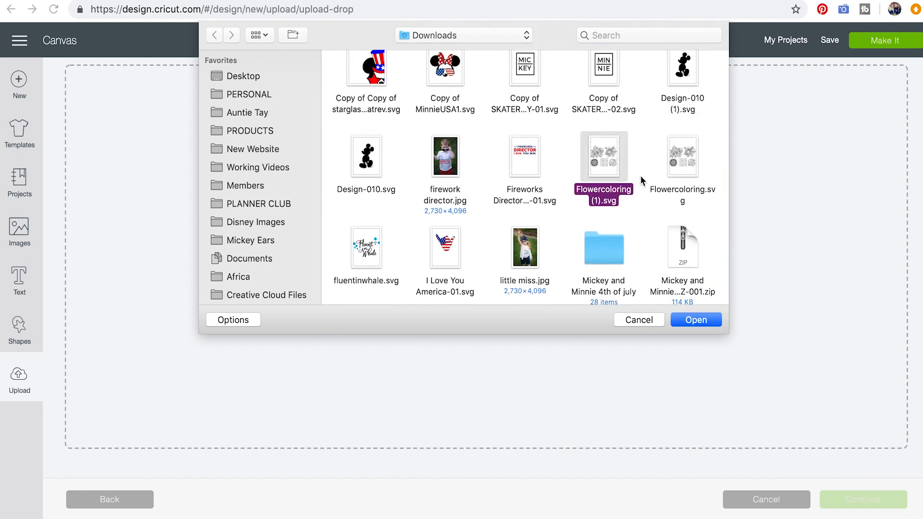
click(700, 322)
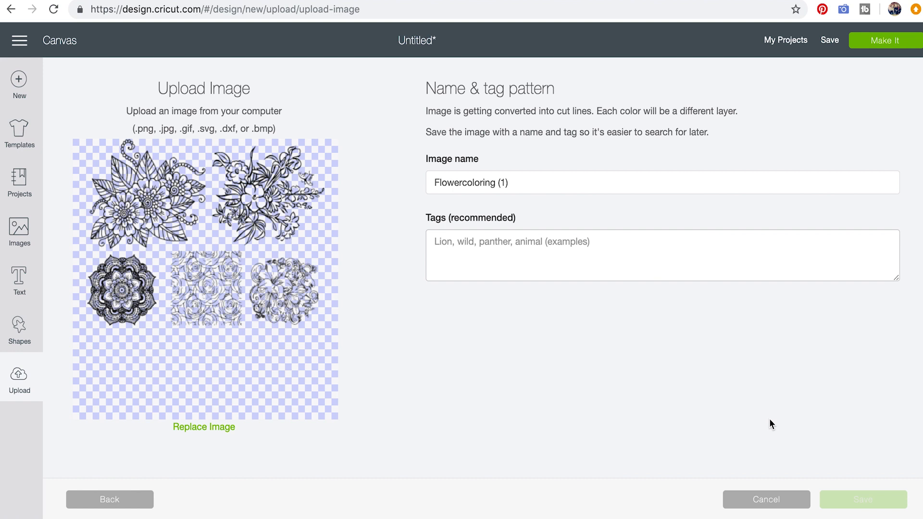
Insert the uploaded Flowercoloring (1) image onto the canvas.
click(23, 331)
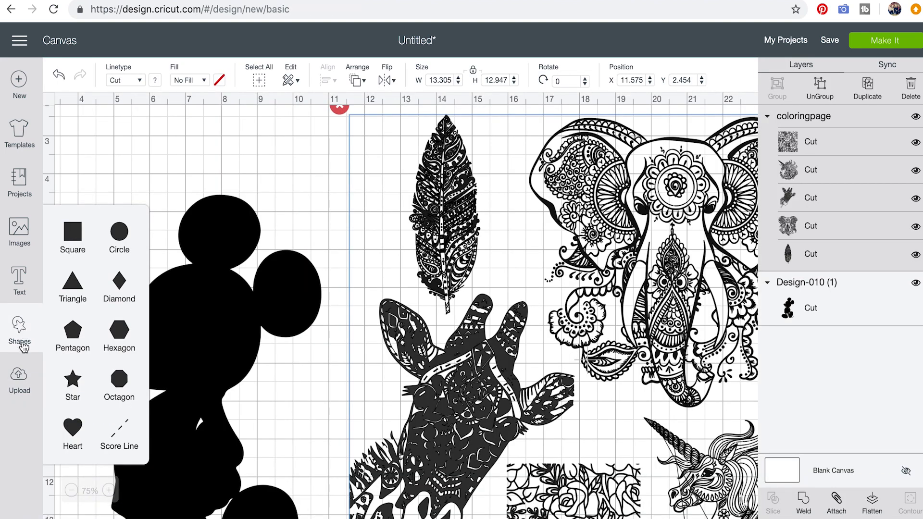
click(21, 383)
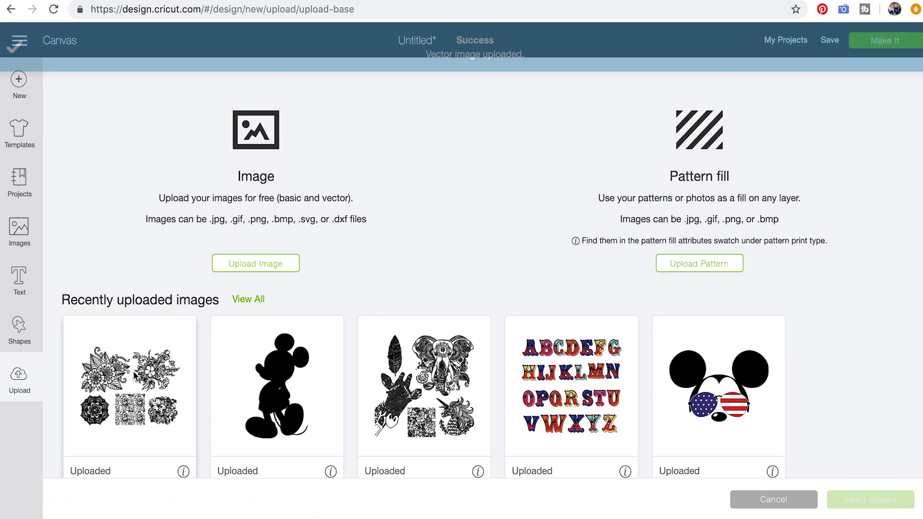
click(858, 501)
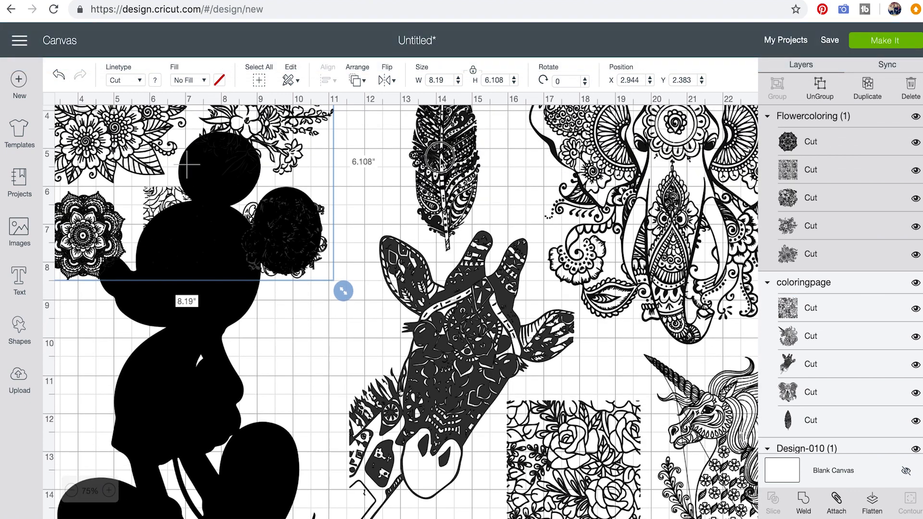
Delete the coloringpage group and move the Flowercoloring (1) group beside Mickey, to about X 12.574, Y 5.272.
key(ctrl+z)
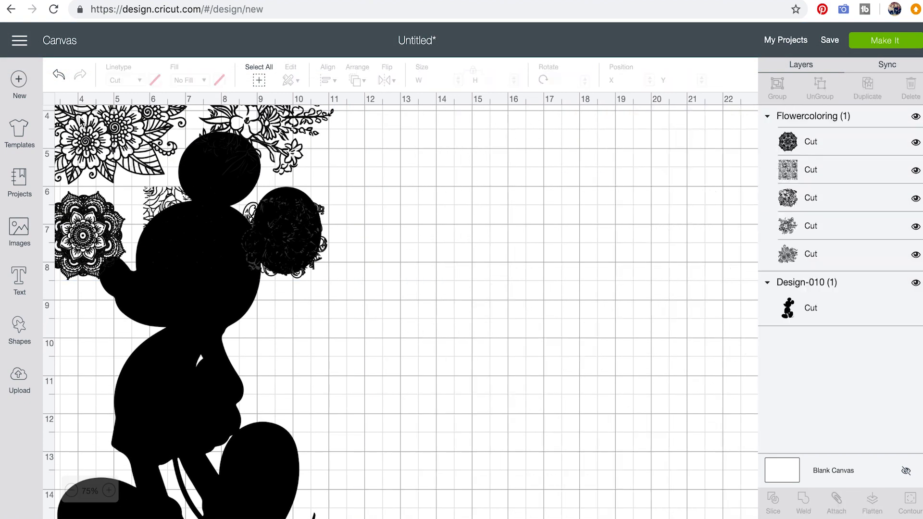
key(ctrl+z)
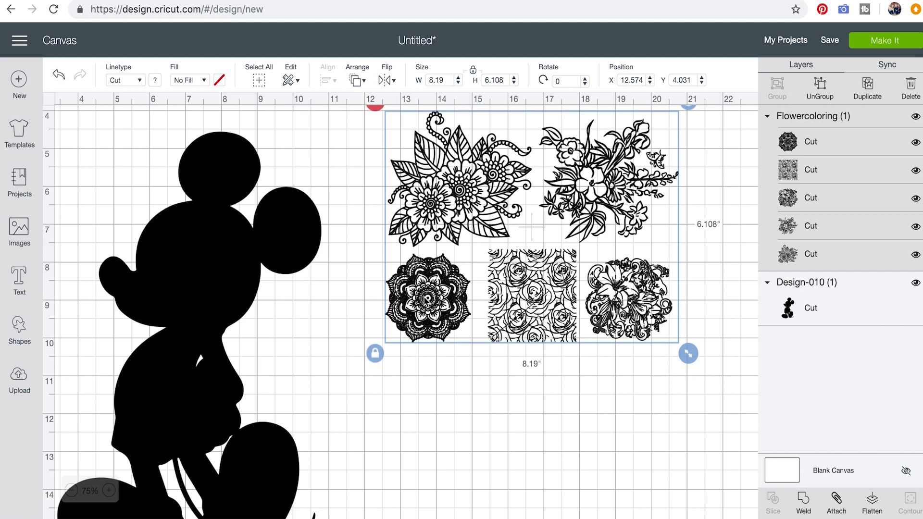
drag(451, 189, 451, 236)
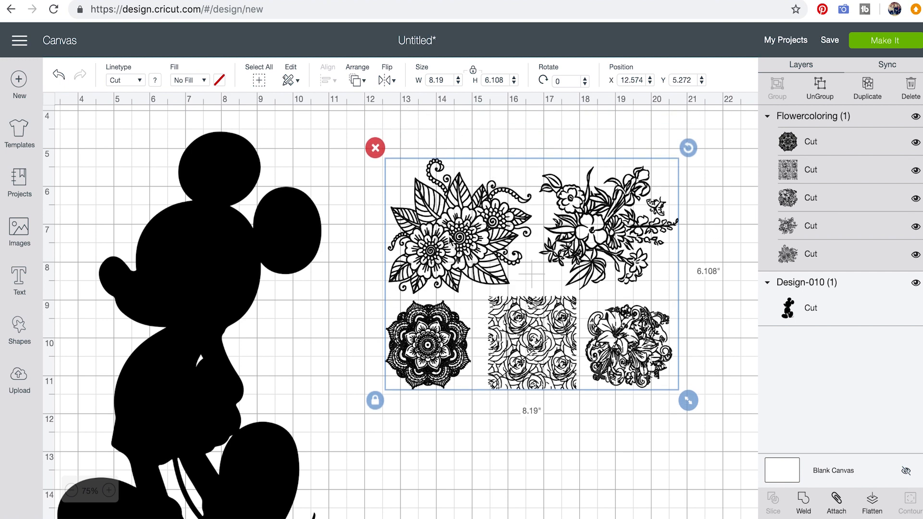
Ungroup the Flowercoloring (1) images, delete all except the leafy flower bouquet and the mandala, and place those two beside Mickey.
click(820, 89)
drag(366, 168, 422, 202)
drag(469, 259, 418, 221)
drag(667, 414, 486, 162)
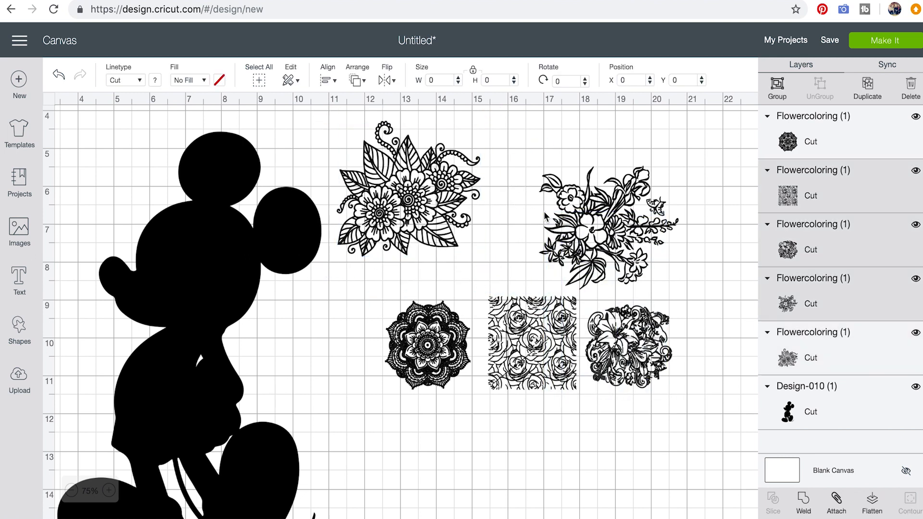
key(Delete)
drag(467, 366, 346, 356)
Duplicate the Mickey silhouette and place the copy clear of the original, at about X 15.796, Y 4.022.
click(195, 307)
key(ctrl+c)
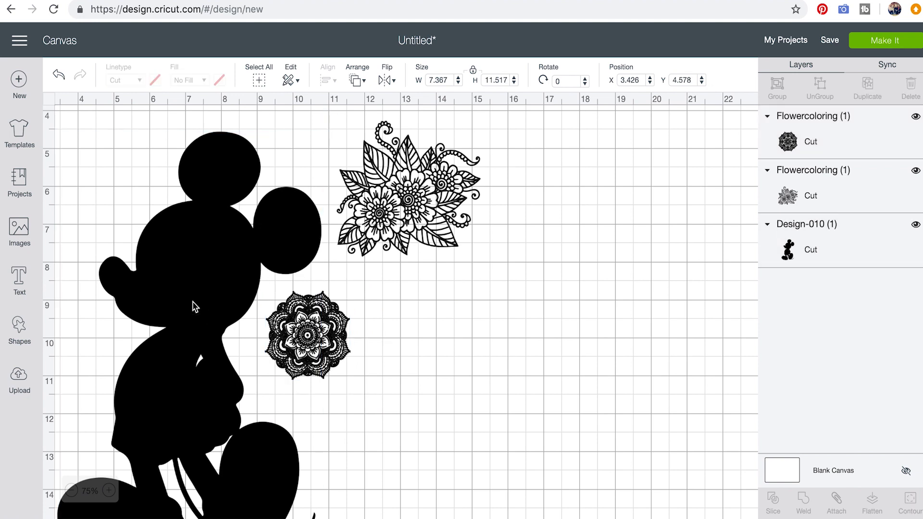
key(ctrl+v)
drag(214, 301, 598, 247)
scroll(412, 319, down, 5)
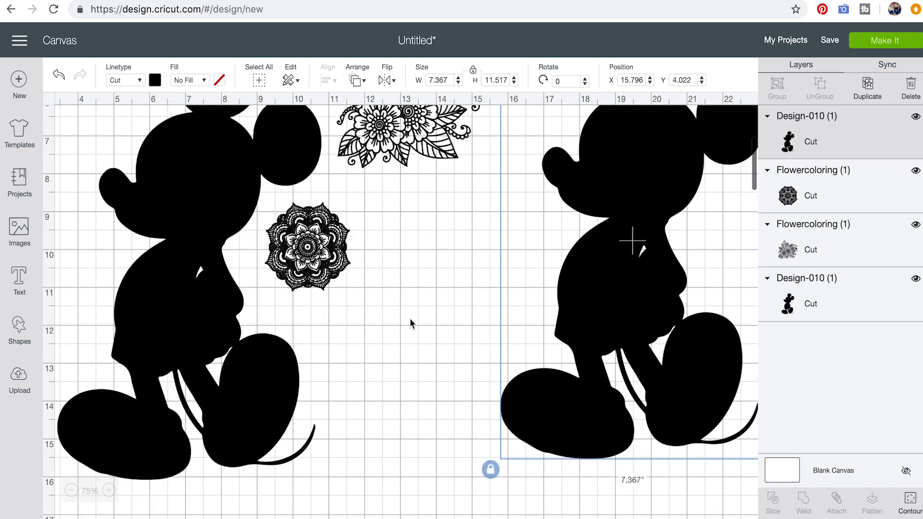
Enlarge the mandala to about 8.235 × 8.095 in over the original Mickey and move the flower bouquet to about X 18.413, Y 7.642.
click(309, 185)
drag(362, 245, 572, 484)
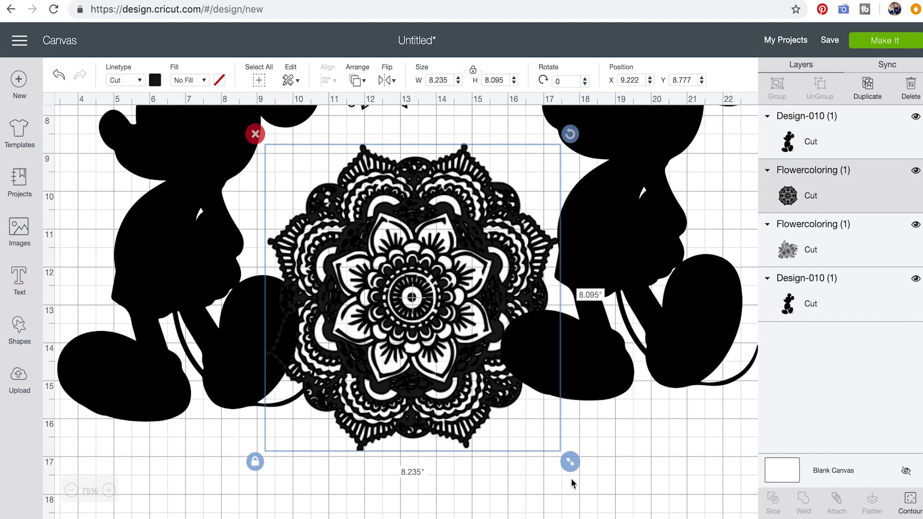
scroll(412, 295, up, 3)
drag(411, 295, 258, 261)
drag(447, 183, 694, 288)
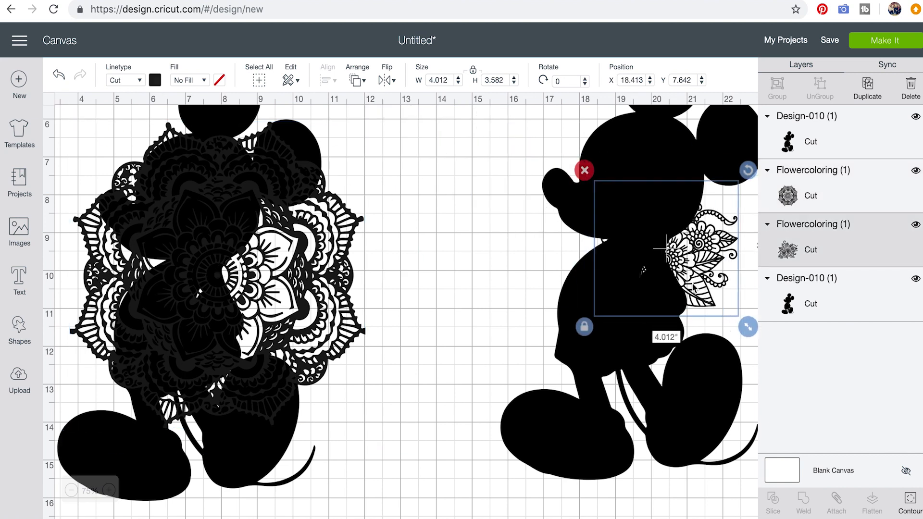
Raise the original Mickey and enlarge the mandala to about 13.624 × 13.392 in so it covers the whole silhouette.
click(339, 308)
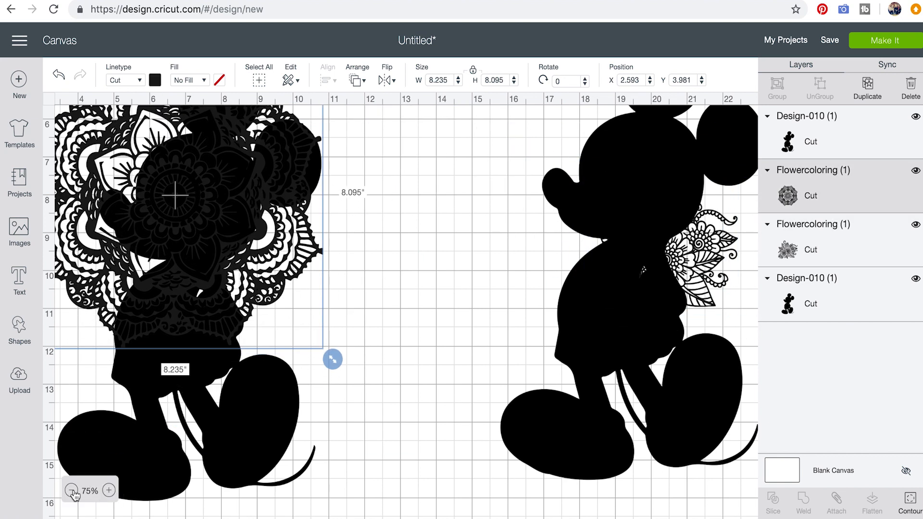
click(71, 490)
drag(197, 450, 253, 365)
drag(150, 359, 169, 257)
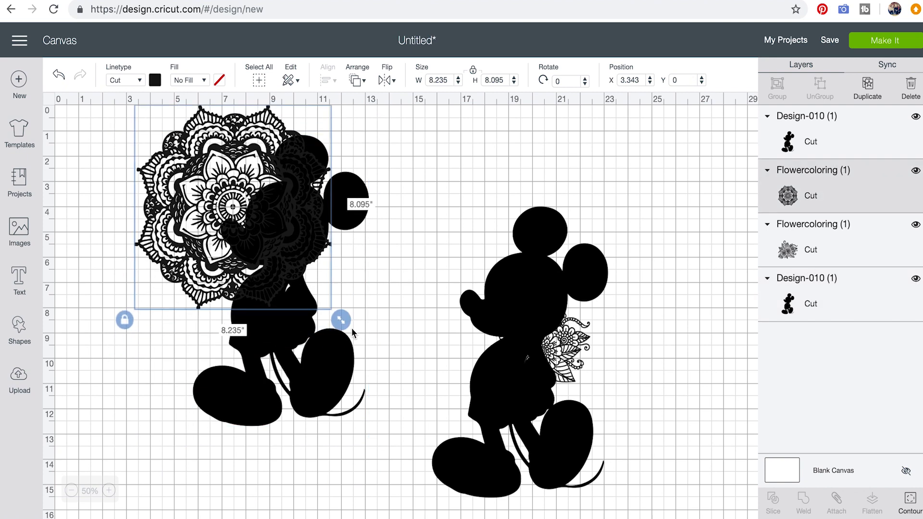
drag(342, 316, 471, 496)
drag(414, 353, 383, 315)
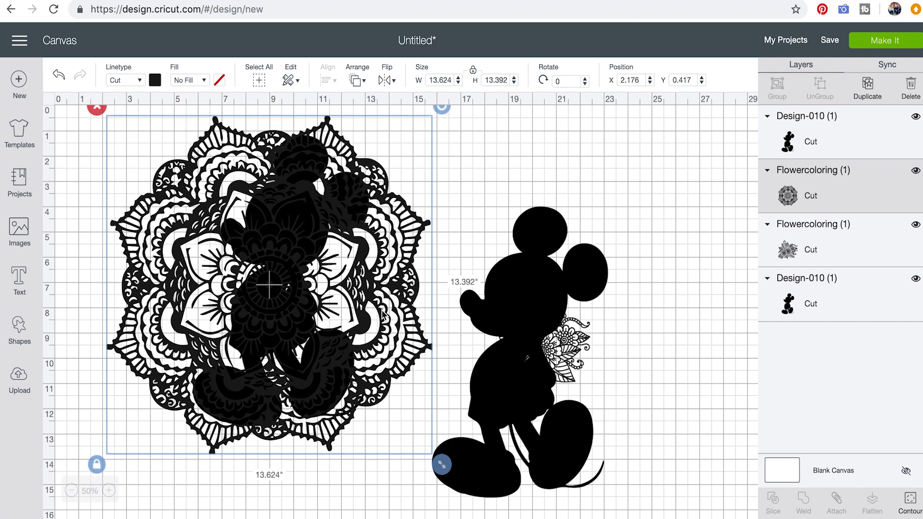
mouse_move(365, 307)
mouse_down()
mouse_move(394, 296)
mouse_move(370, 297)
mouse_up()
Set the mandala's material color to white and position it over Mickey at about X 3.12, Y 0.444.
click(157, 80)
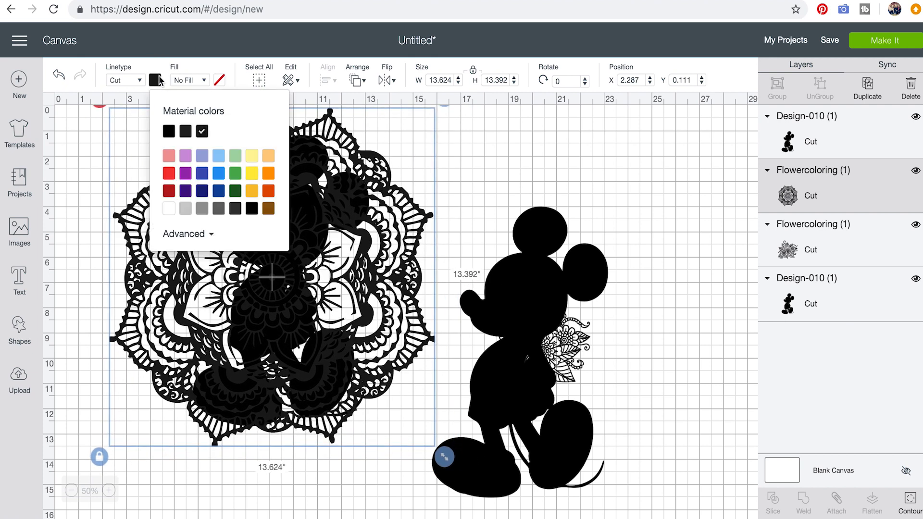
click(173, 212)
click(115, 423)
drag(362, 319, 397, 323)
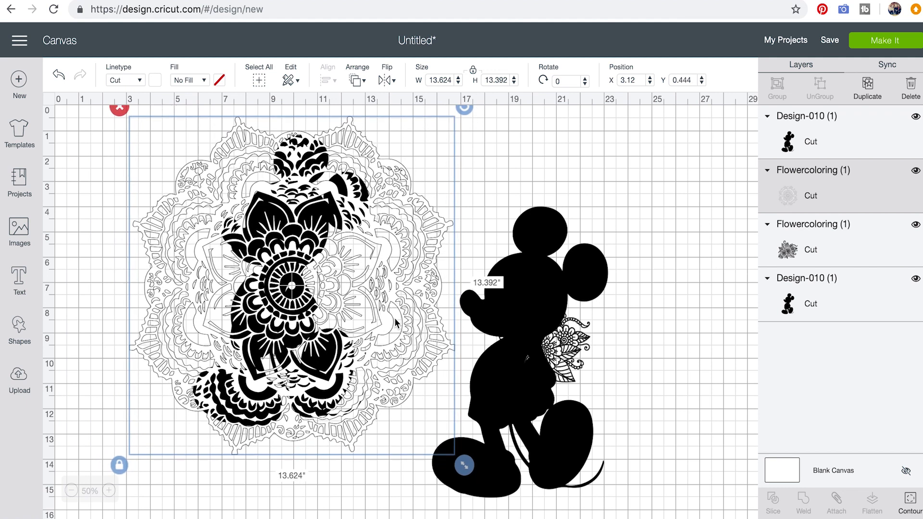
Slice the original Mickey silhouette with the white mandala.
scroll(285, 277, down, 3)
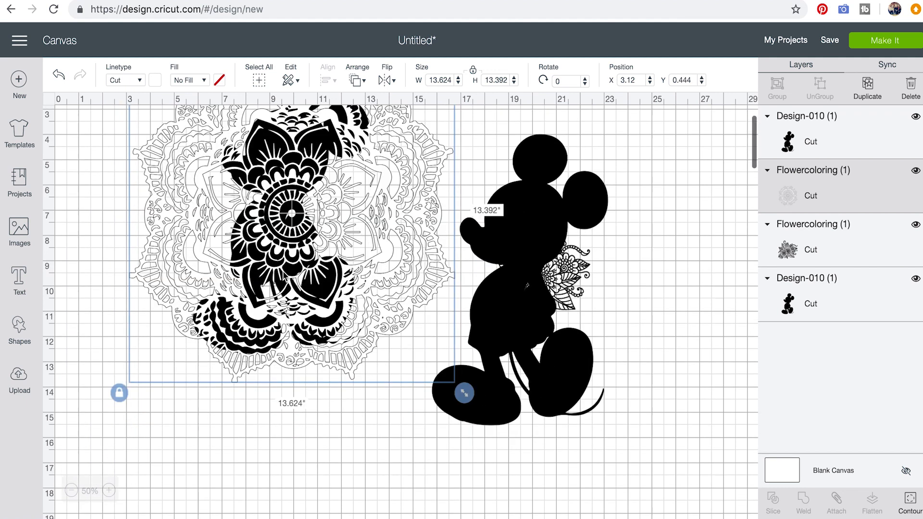
click(306, 474)
drag(305, 474, 252, 191)
scroll(269, 207, up, 3)
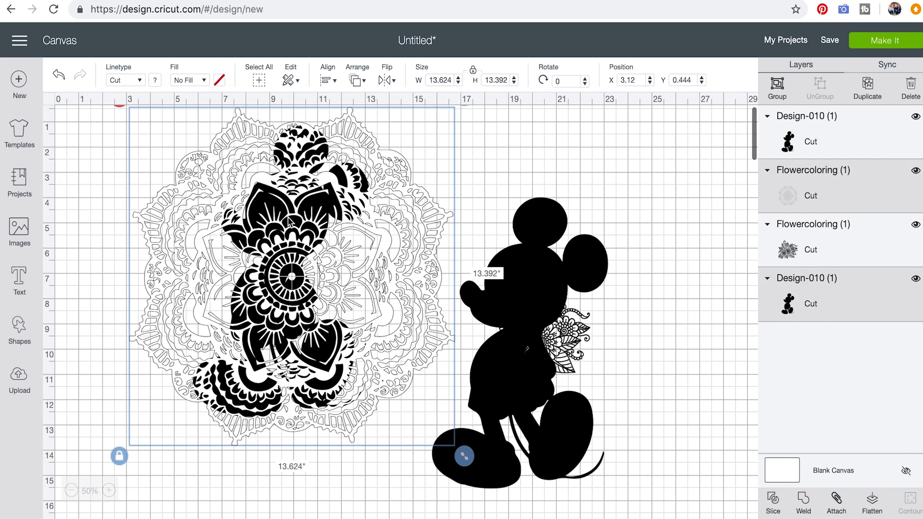
click(773, 503)
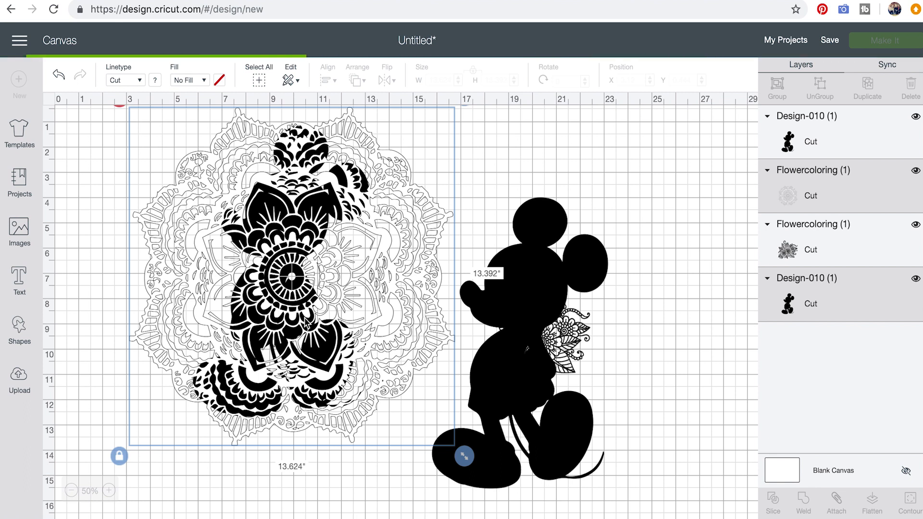
Pull the slice results apart and delete the outer mandala piece with the Mickey cutout.
drag(336, 234, 264, 371)
drag(310, 204, 476, 228)
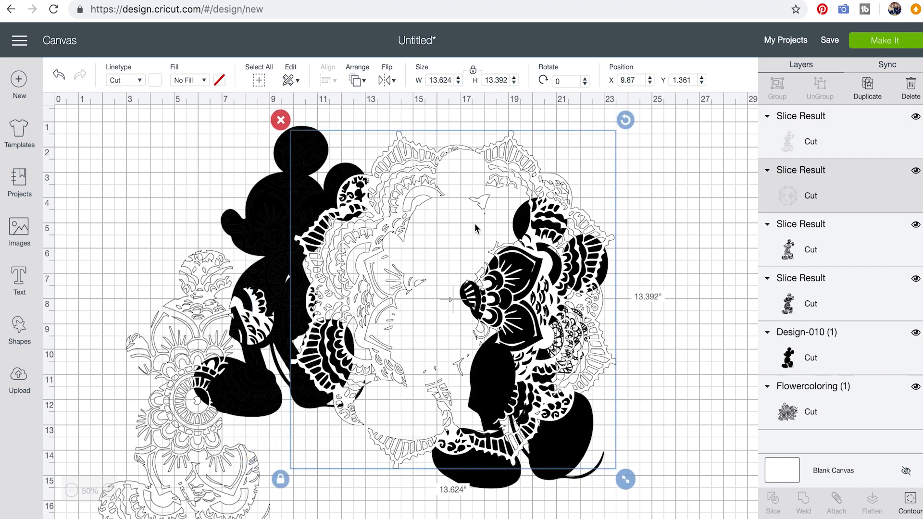
drag(290, 203, 426, 213)
drag(284, 210, 173, 198)
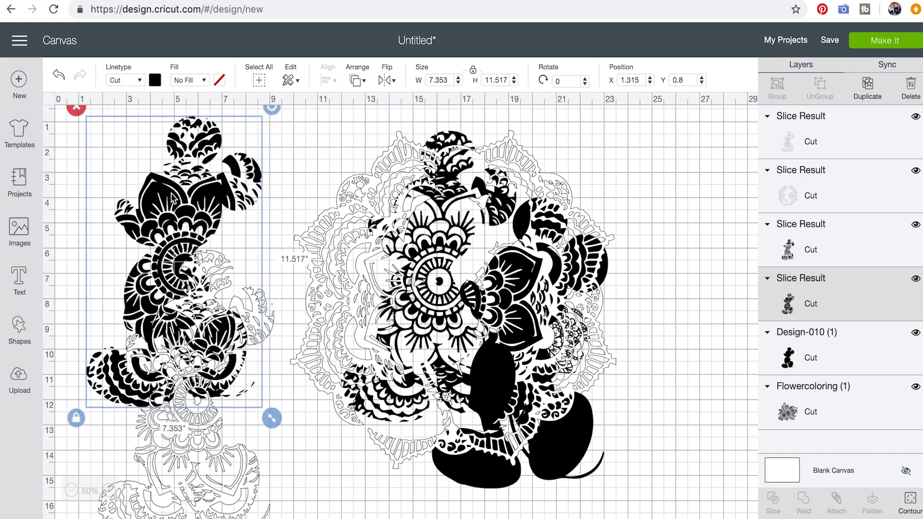
drag(423, 206, 272, 232)
key(Delete)
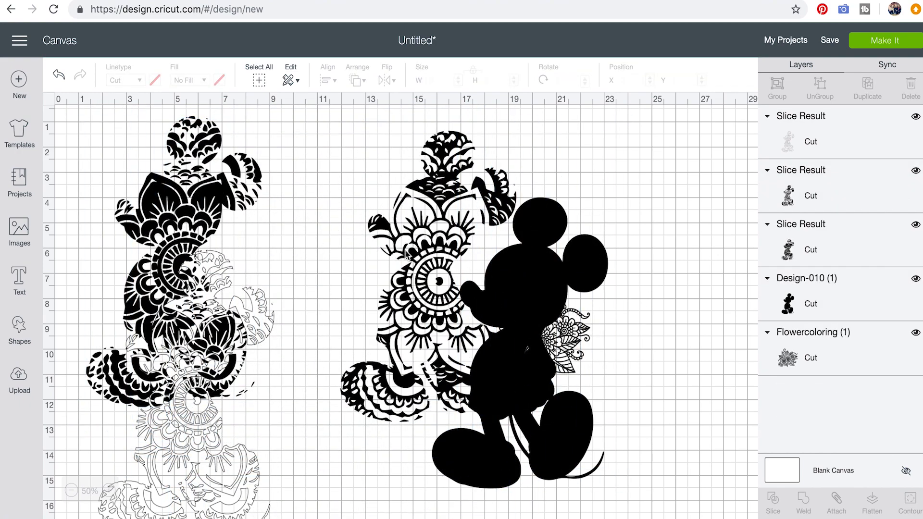
Place the two black mandala Mickeys side by side and move the white slice piece below them to about X 2.873, Y 13.022.
click(343, 252)
drag(343, 251, 324, 240)
scroll(224, 294, down, 3)
drag(222, 207, 250, 374)
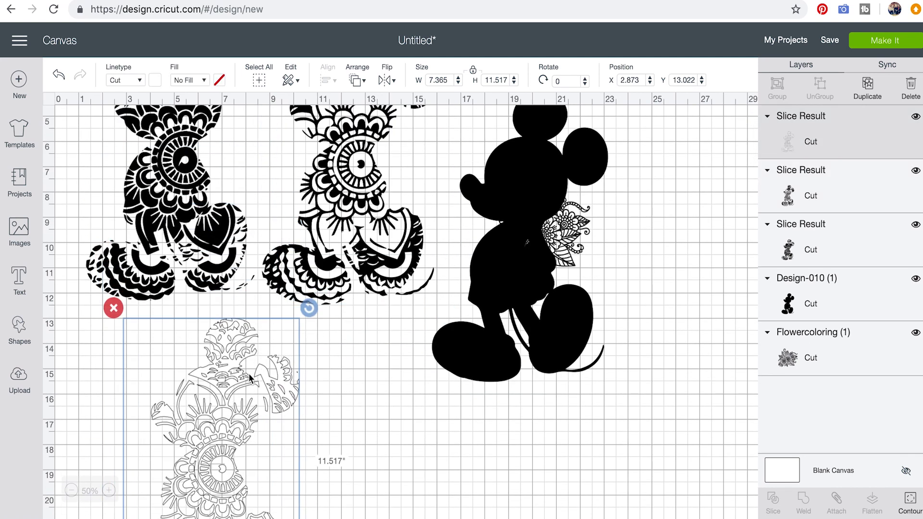
Check the white slice piece's fill setting, then delete the piece.
click(217, 82)
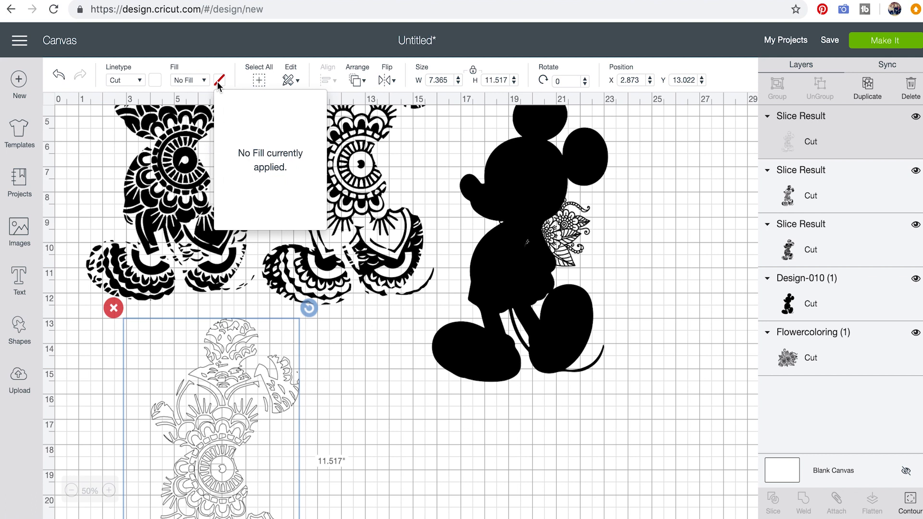
scroll(189, 368, down, 2)
drag(214, 367, 215, 339)
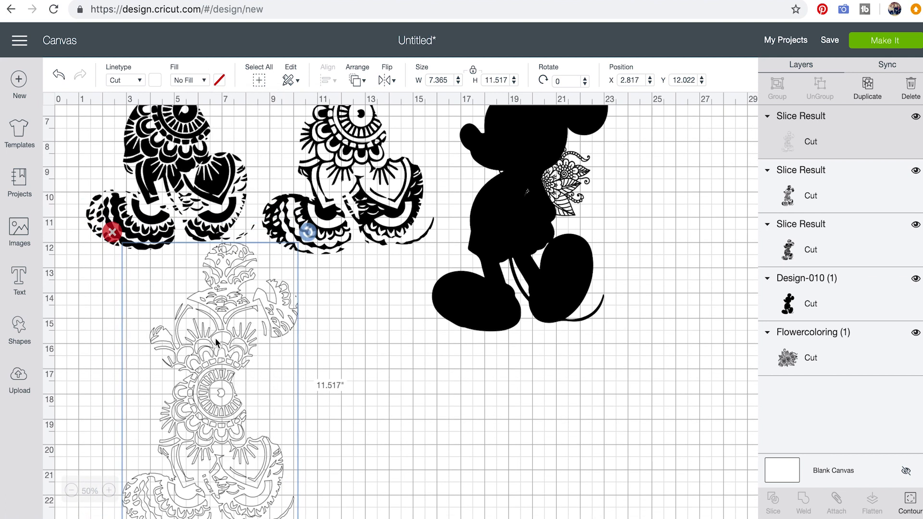
click(219, 82)
click(219, 81)
scroll(232, 267, up, 5)
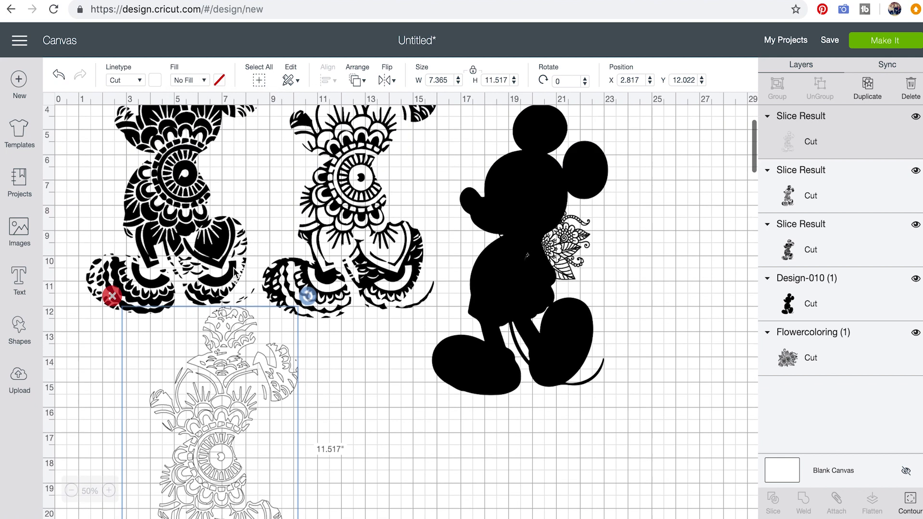
key(Delete)
Move the lighter mandala Mickey below the darker one and the solid Mickey beside the darker one, at about X 10.046, Y 0.744.
drag(382, 201, 377, 198)
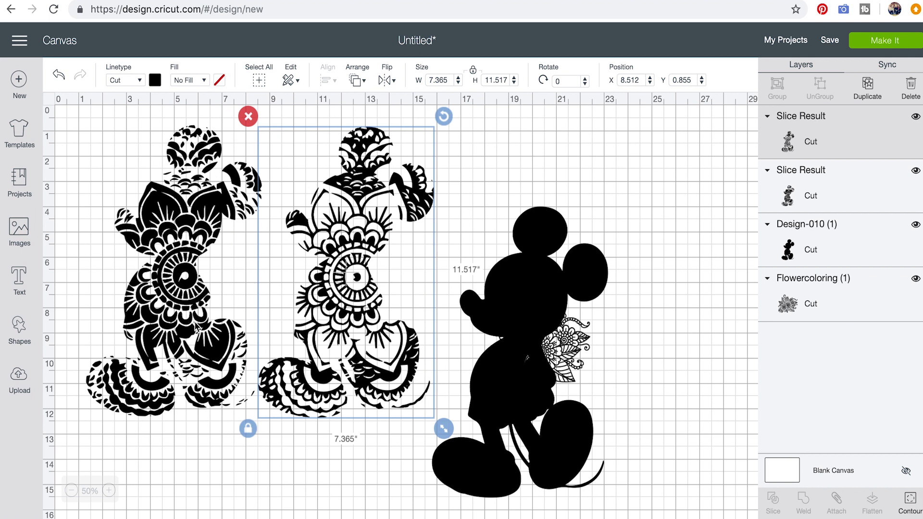
drag(341, 294, 356, 295)
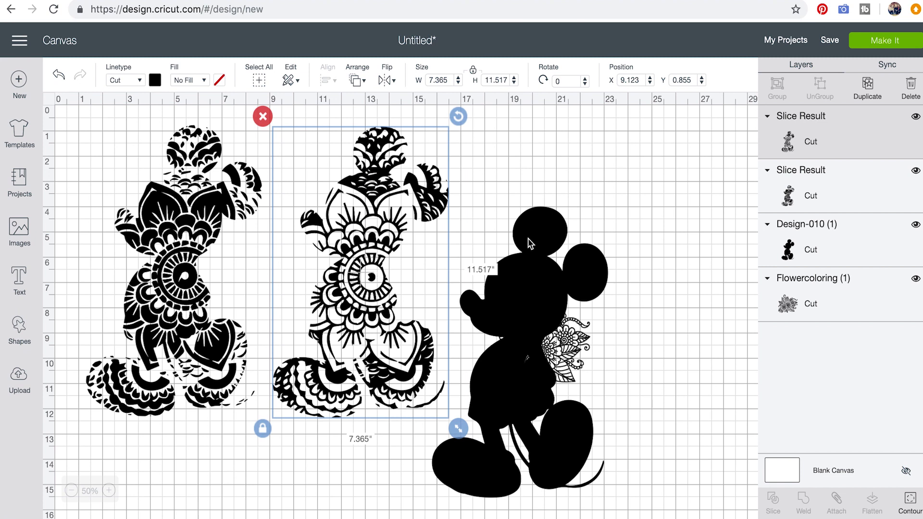
drag(367, 334, 174, 487)
scroll(175, 483, down, 7)
drag(179, 198, 187, 373)
scroll(184, 370, up, 6)
drag(525, 284, 389, 201)
Enlarge the flower bouquet to about 12.901 × 11.519 in over the solid Mickey and set its material color to medium grey.
click(572, 350)
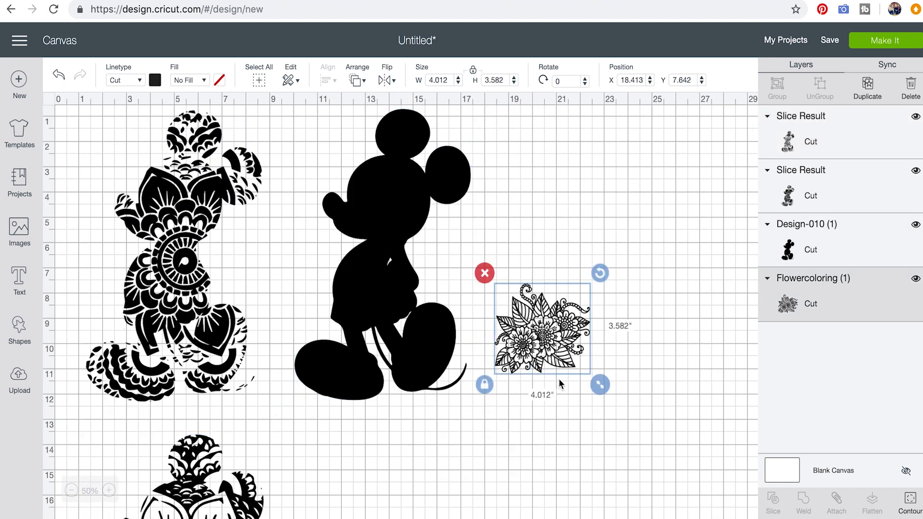
drag(599, 383, 456, 244)
drag(565, 350, 652, 431)
click(156, 80)
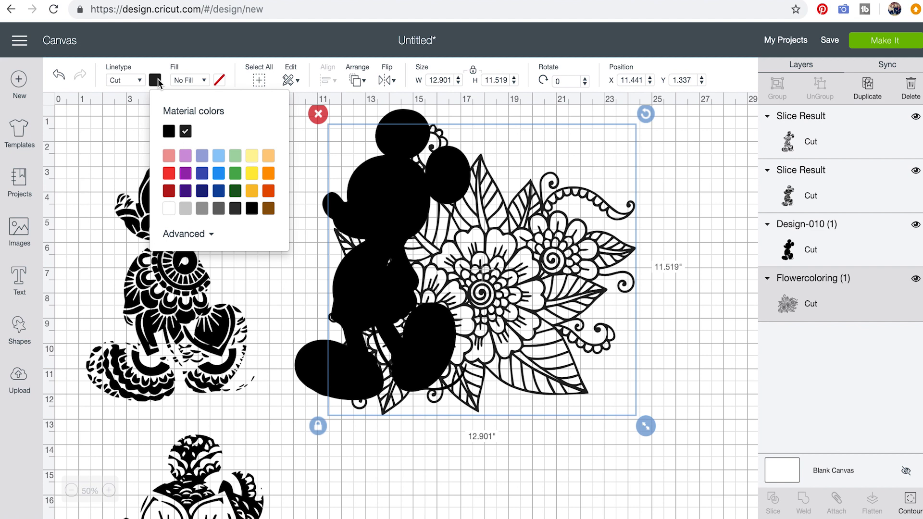
click(202, 208)
Bring the solid Mickey silhouette to the front of the layer order.
click(458, 244)
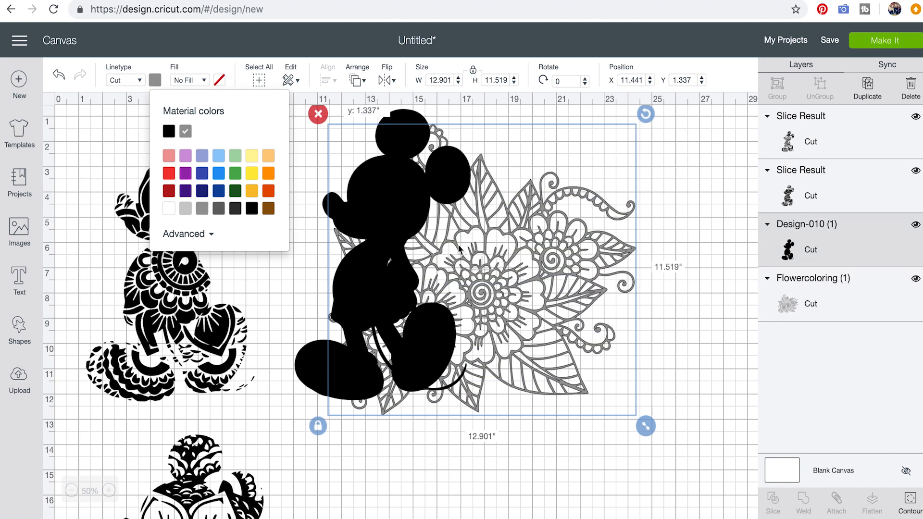
click(358, 81)
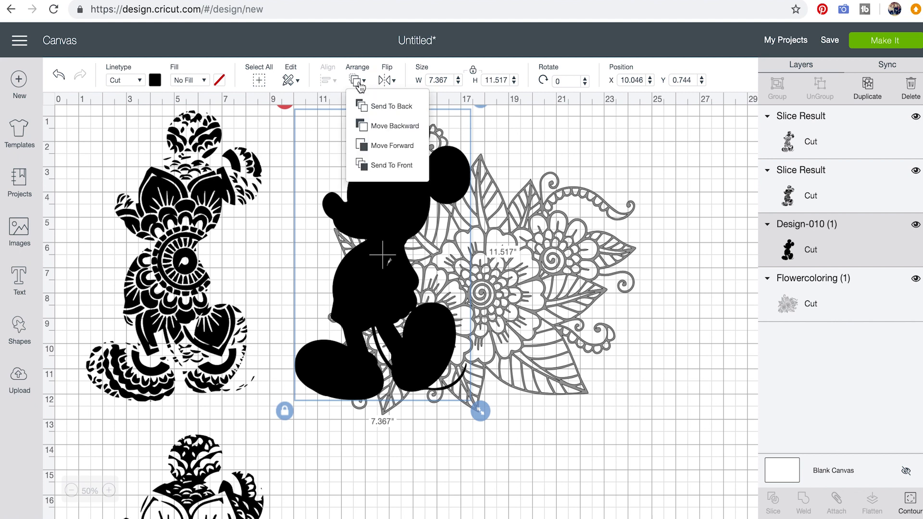
click(392, 165)
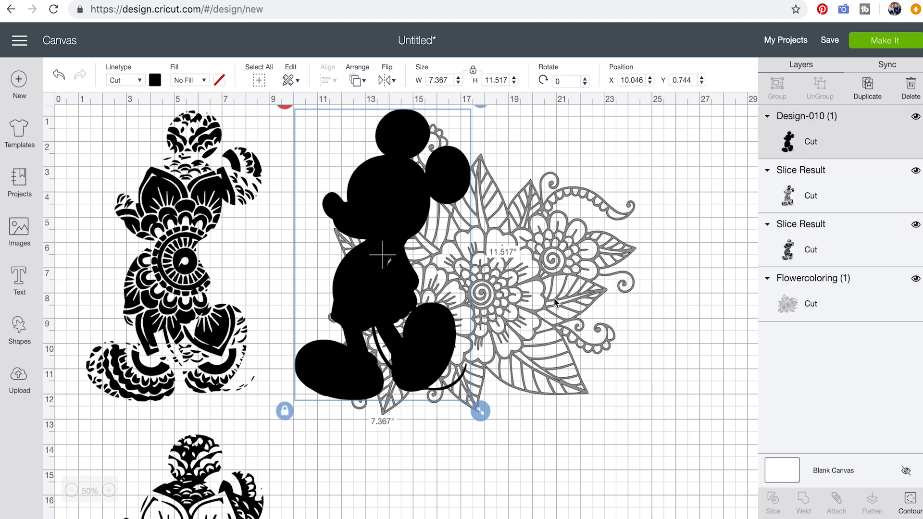
click(354, 82)
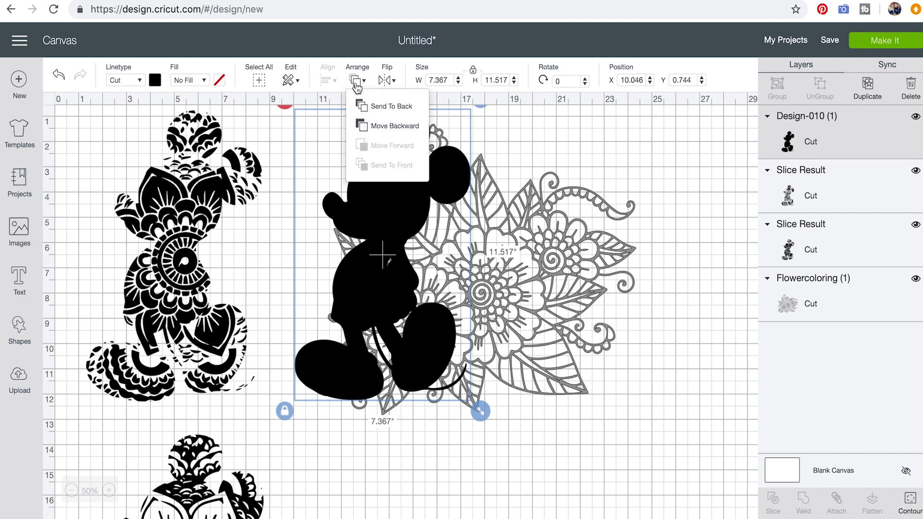
Send the solid Mickey silhouette to the back, behind the grey flower bouquet.
drag(453, 227, 513, 227)
click(350, 213)
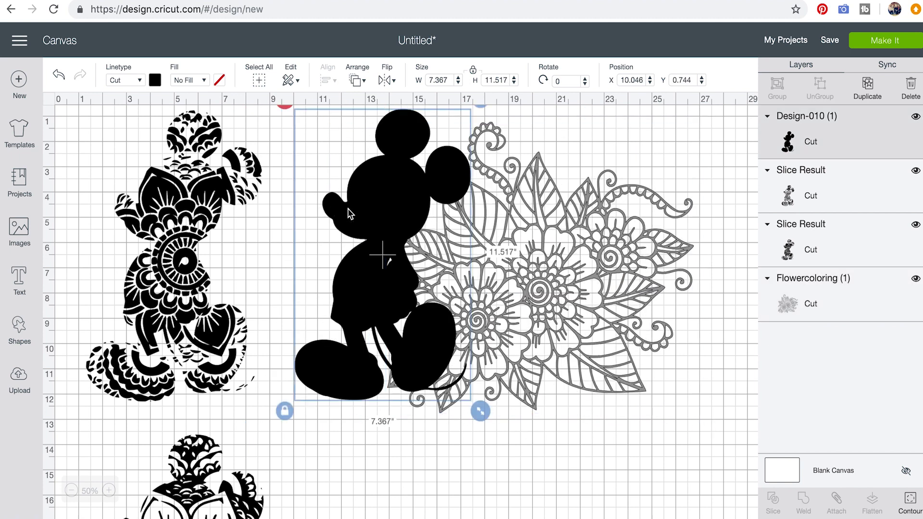
click(361, 85)
click(366, 102)
Reposition the solid Mickey and the grey bouquet to overlap, with the bouquet at about X 11.413, Y 2.003.
drag(530, 254, 459, 238)
drag(354, 183, 419, 237)
drag(345, 203, 432, 215)
drag(638, 343, 583, 321)
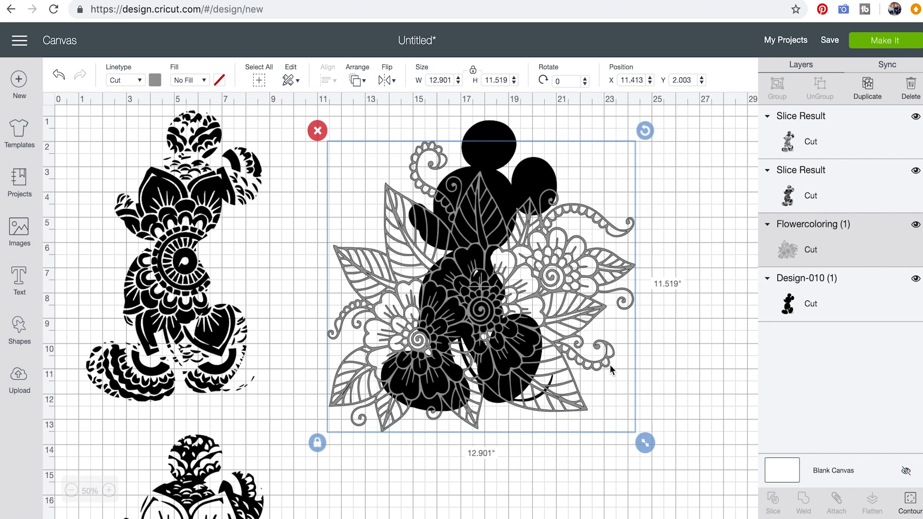
Slice the solid Mickey with the flower bouquet and pull the grey Mickey-shaped flower piece out to about X 24.78, Y 2.397.
drag(703, 384, 374, 204)
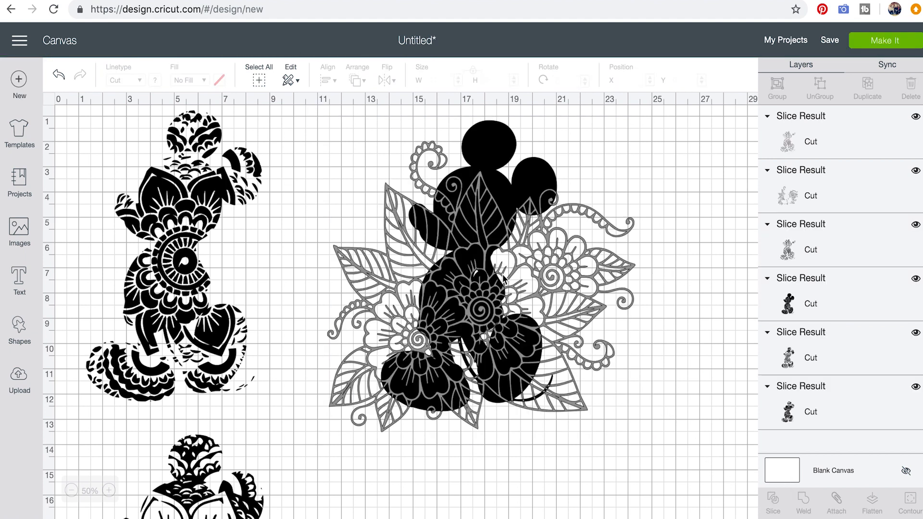
scroll(354, 288, right, 5)
drag(354, 287, 611, 261)
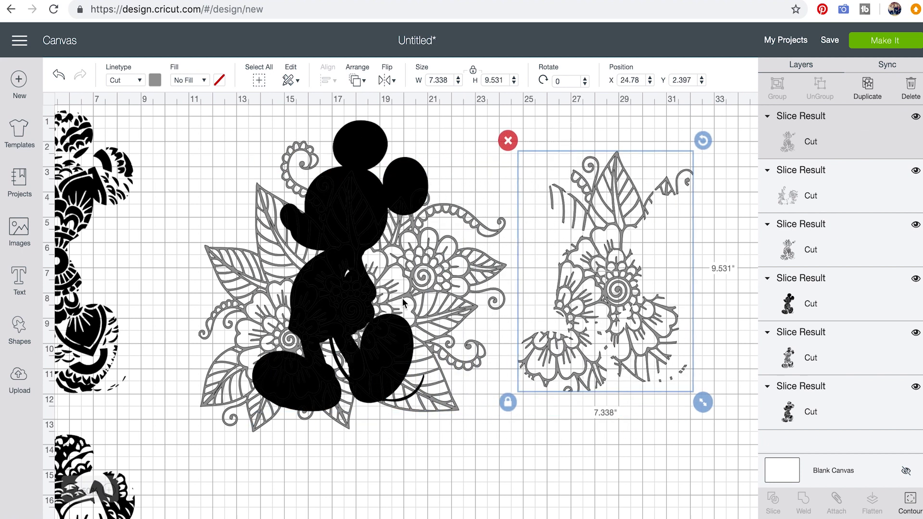
Move the leftover outer grey flowers below Mickey and the black cut-out flower piece to about X 8.391, Y 12.924.
drag(411, 260, 478, 395)
scroll(478, 395, down, 4)
scroll(478, 396, down, 4)
drag(483, 254, 483, 420)
drag(322, 136, 202, 378)
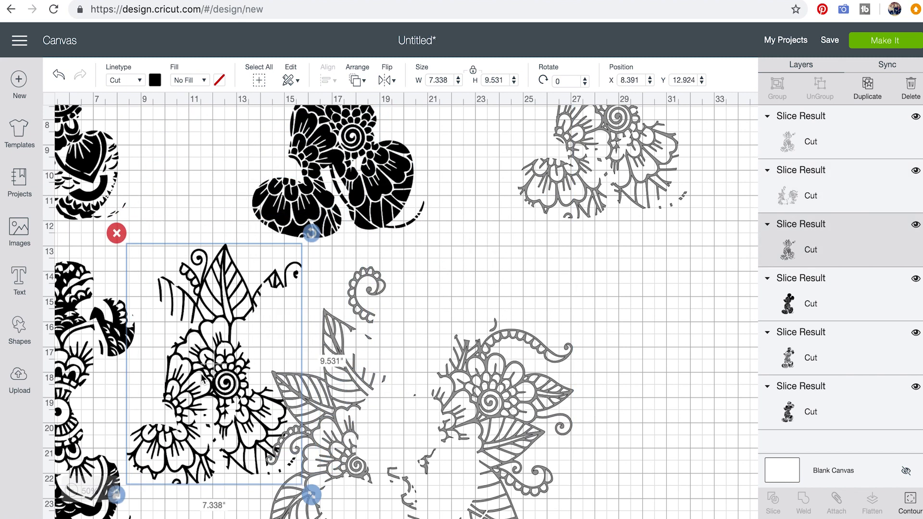
Delete the black cut-out flower piece and move the flower-patterned Mickey to about X 10.741, Y 0.605.
scroll(202, 377, up, 6)
key(Delete)
drag(358, 188, 285, 242)
scroll(327, 187, up, 2)
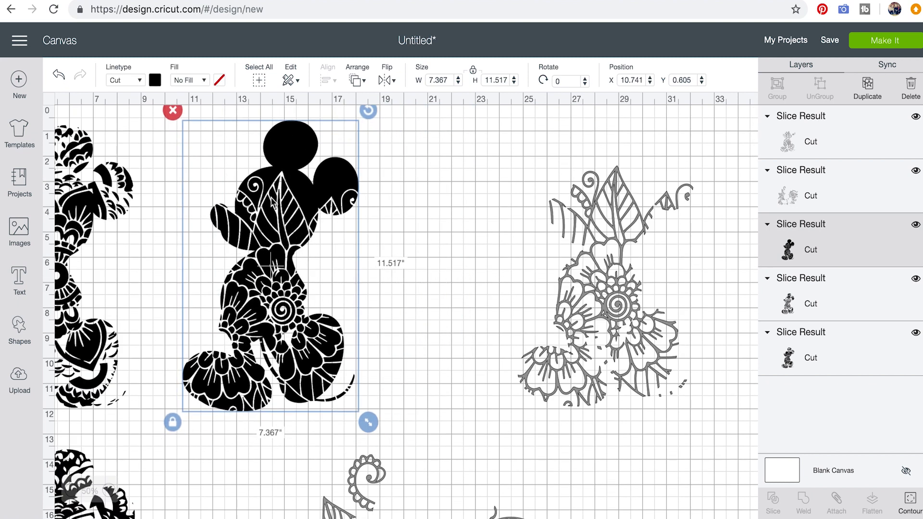
Delete the two remaining grey flower slice pieces.
scroll(440, 226, down, 3)
click(361, 438)
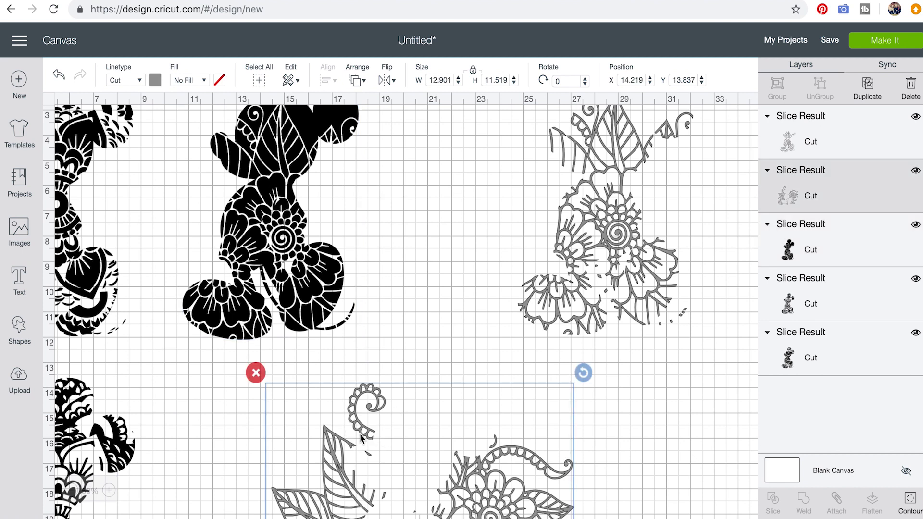
key(Delete)
scroll(360, 434, up, 2)
click(607, 262)
key(Delete)
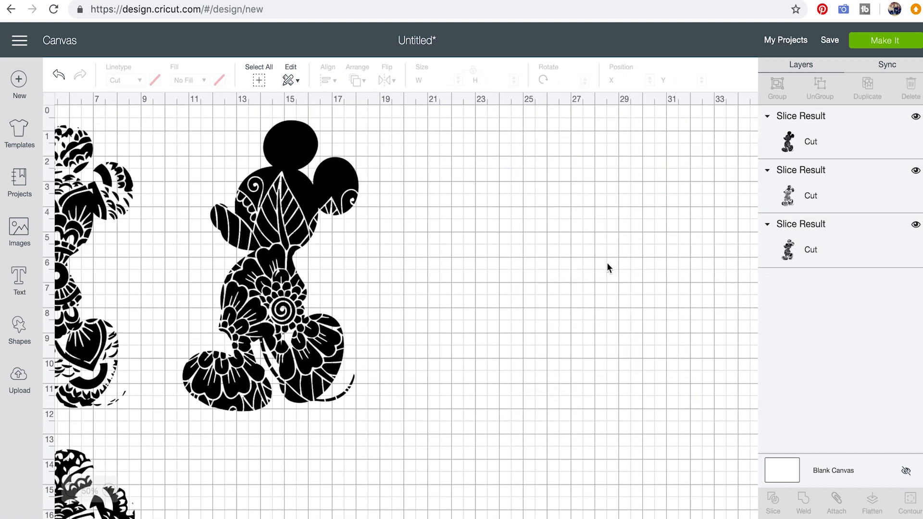
Move the lighter mandala Mickey up beside the flower-patterned Mickey, to about X 16.984, Y 4.578.
scroll(607, 263, left, 3)
scroll(533, 221, down, 5)
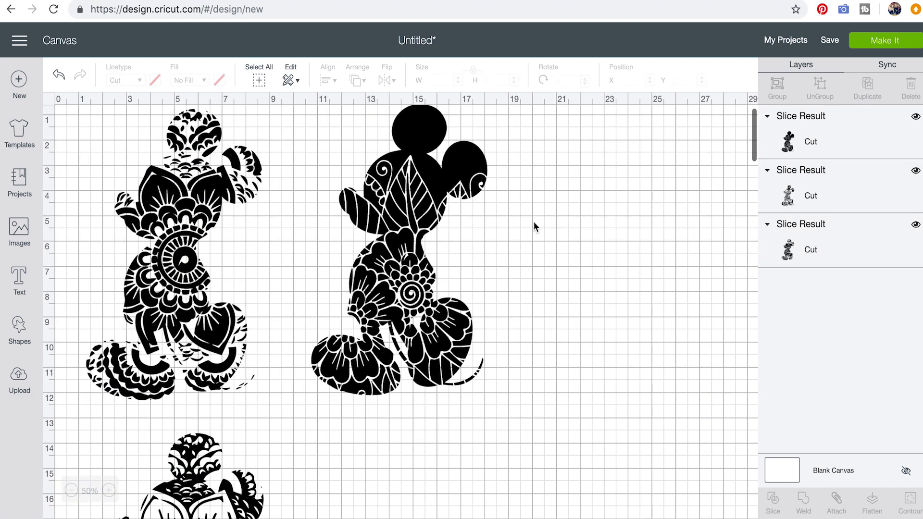
drag(180, 423, 549, 230)
scroll(553, 241, up, 5)
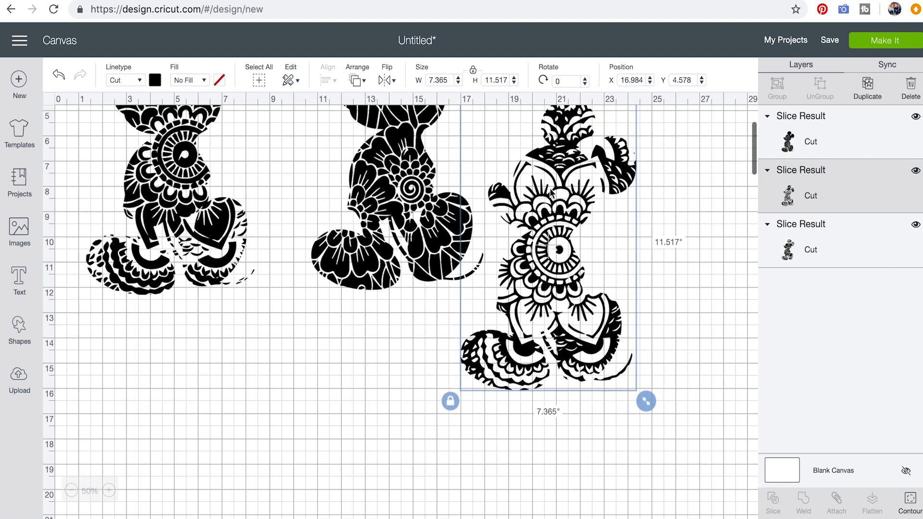
Line up the three patterned Mickeys in one evenly spaced row, with the lighter mandala one at about X 19.401, Y 2.078.
drag(575, 320, 629, 226)
drag(408, 219, 406, 236)
drag(600, 225, 603, 251)
drag(165, 303, 170, 343)
drag(366, 303, 383, 316)
drag(416, 191, 415, 193)
click(607, 203)
drag(608, 207, 608, 212)
scroll(307, 395, down, 2)
scroll(308, 395, up, 2)
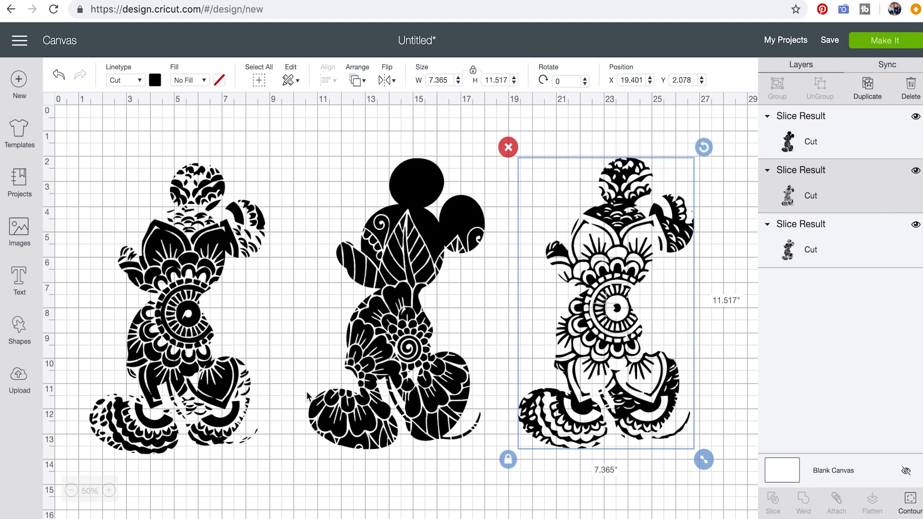
click(303, 501)
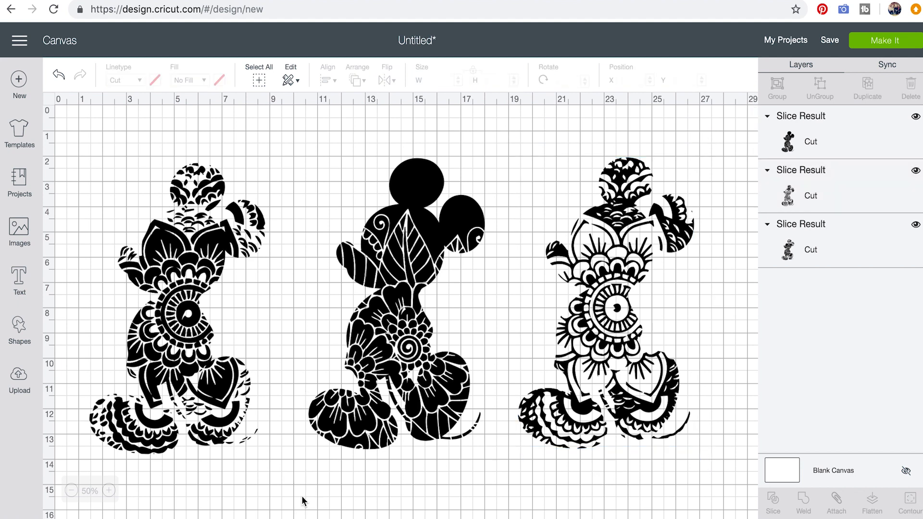